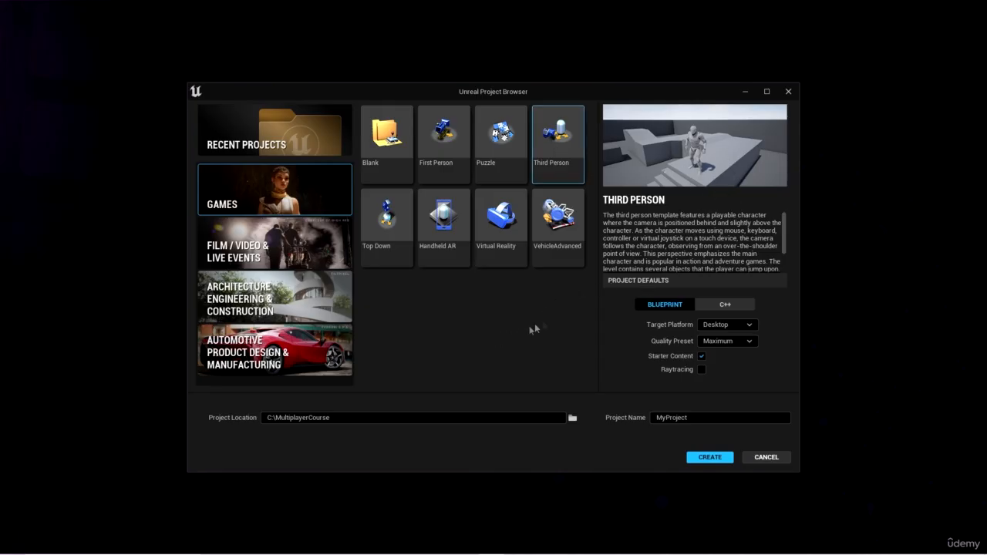
# Create a C++ project named MenuSystem from the Third Person game template
pyautogui.click(736, 303)
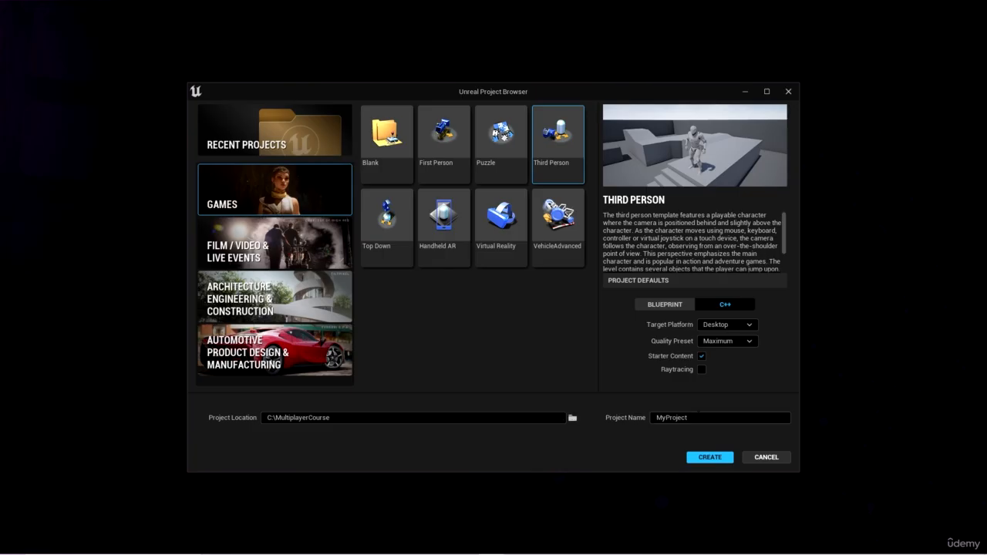
pyautogui.click(698, 417)
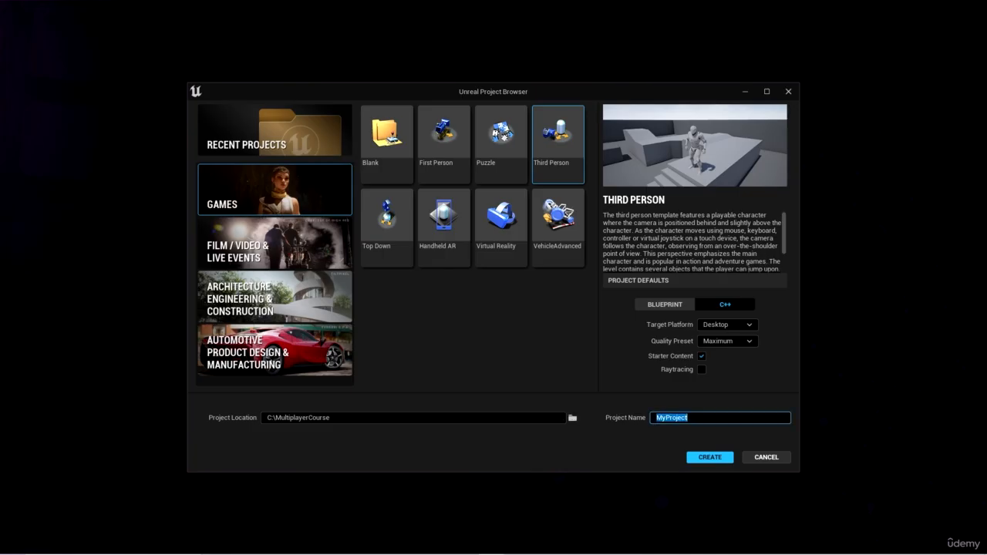
pyautogui.write('MenuSystem')
pyautogui.click(709, 457)
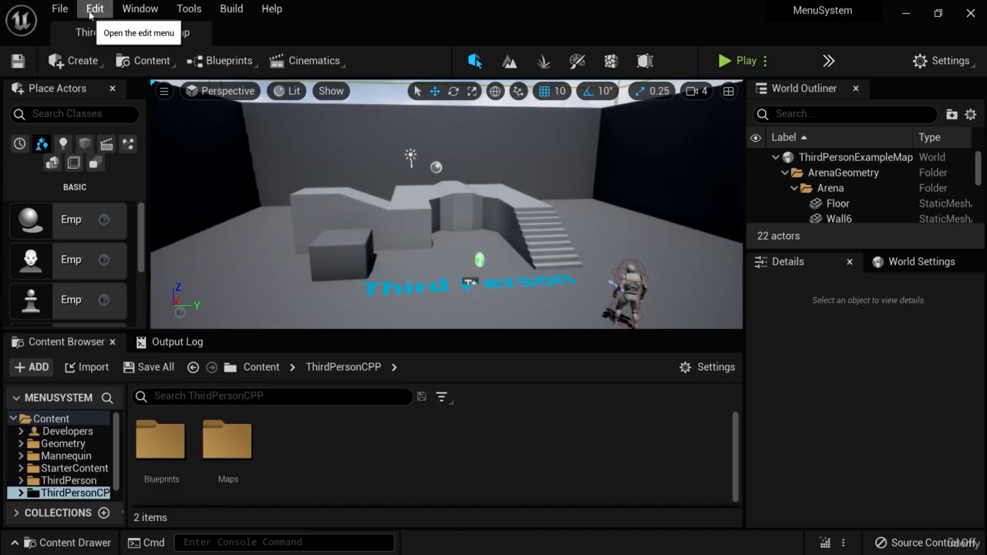
# Find the Online Subsystem Steam plugin, enable it and restart the editor
pyautogui.click(97, 16)
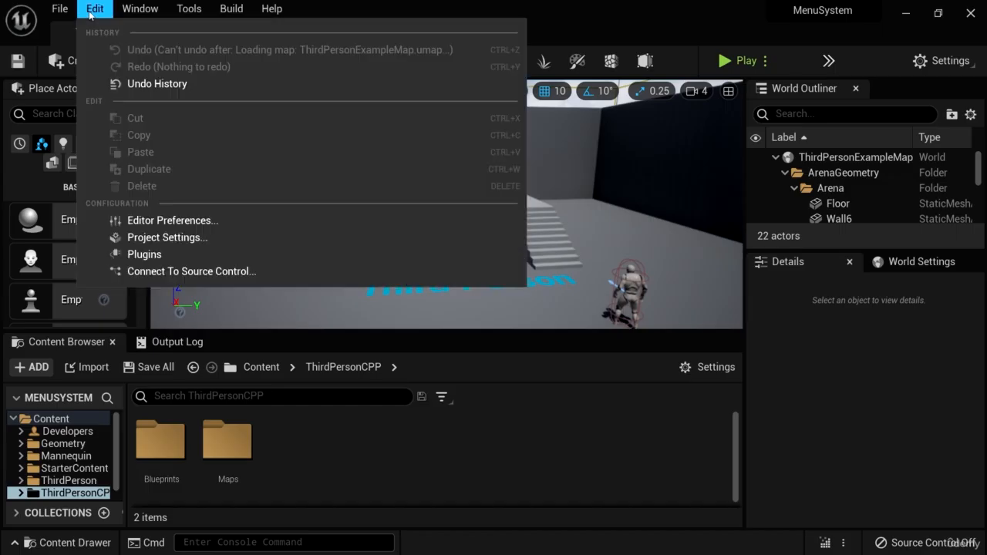
pyautogui.click(192, 253)
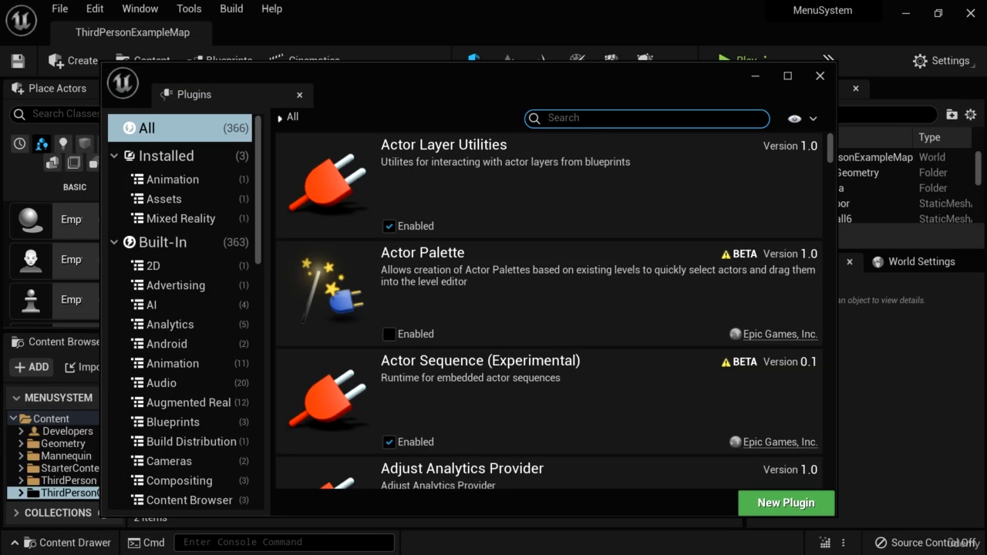
pyautogui.write('online')
pyautogui.write(' subsystem st')
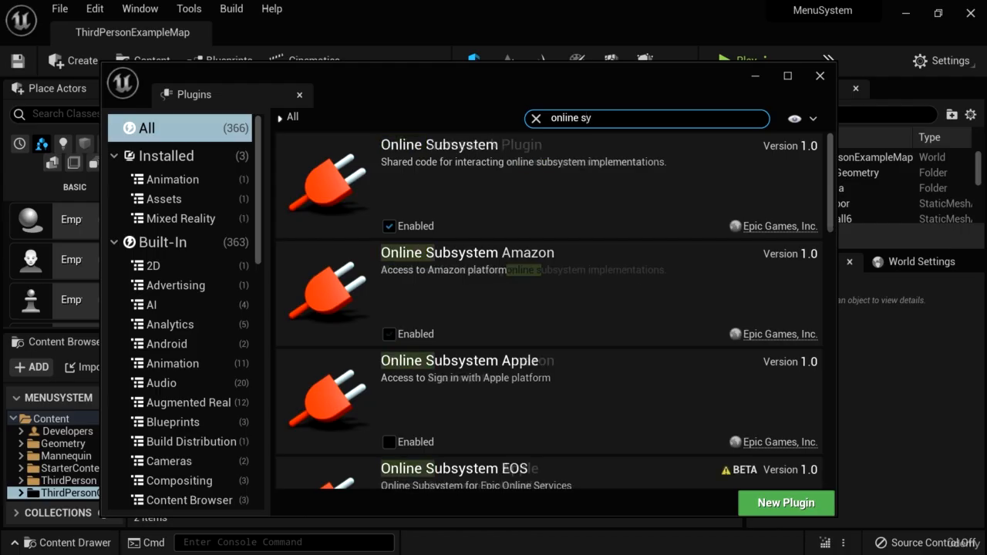
pyautogui.write('eam')
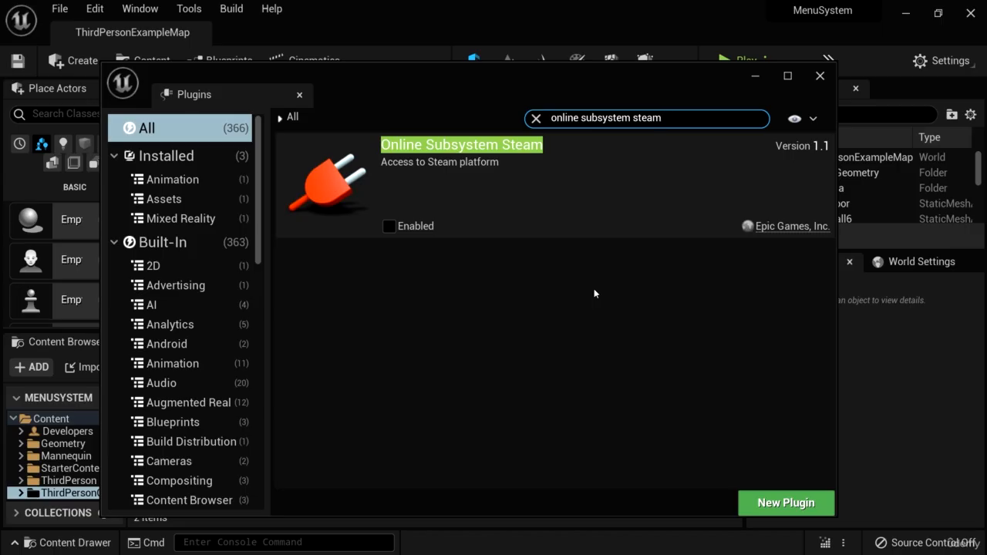
pyautogui.click(389, 227)
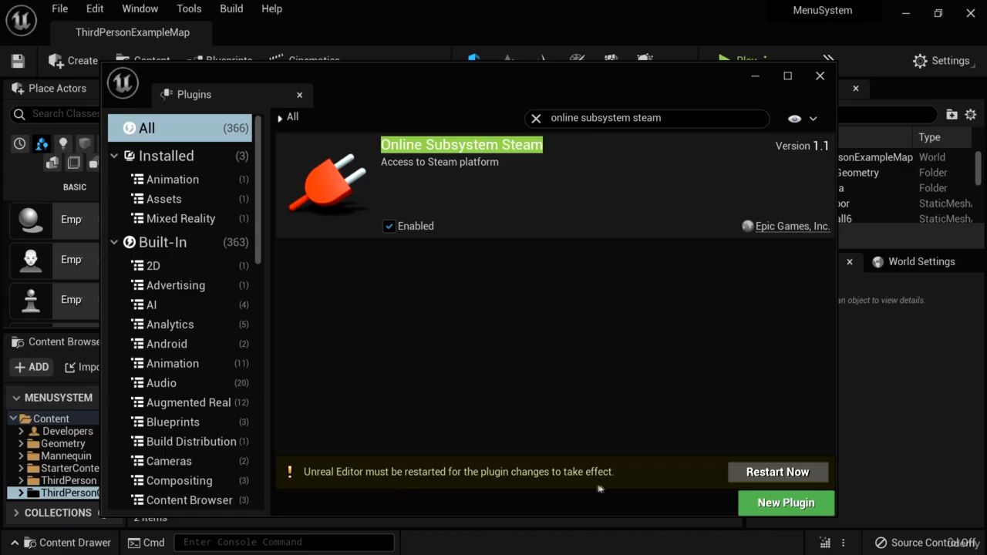
pyautogui.click(781, 472)
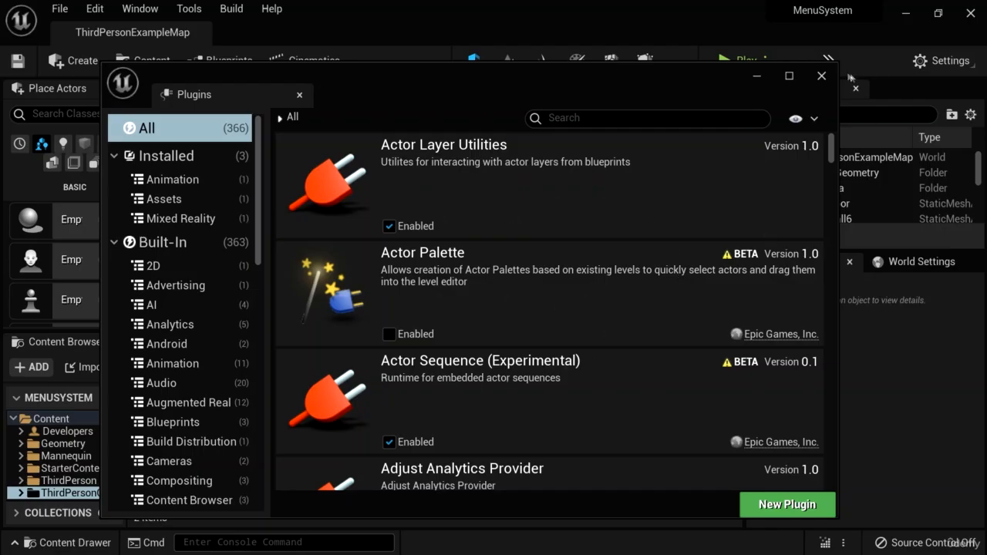
# Close the plugin browser, switch to the MenuSystem solution in Visual Studio and widen the Solution Explorer
pyautogui.click(821, 76)
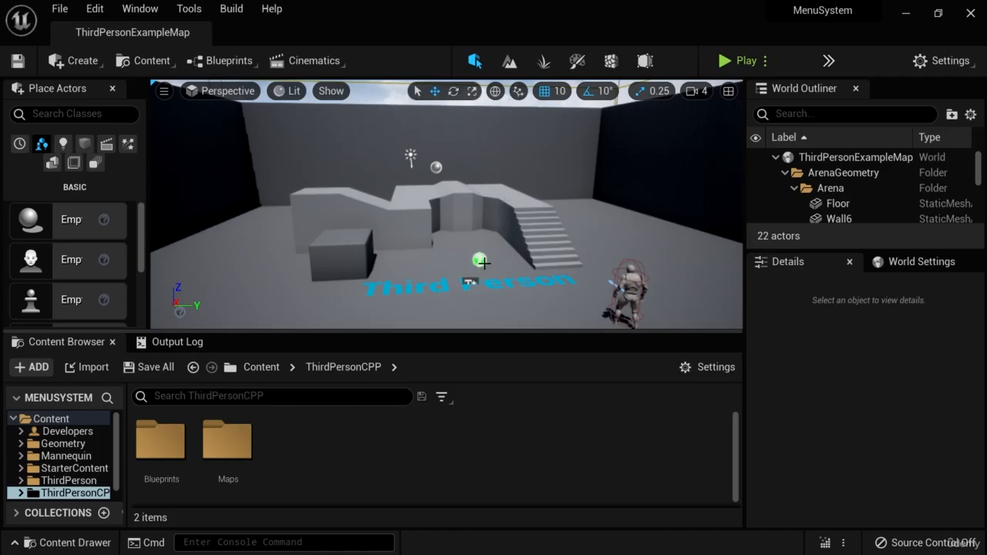
pyautogui.click(906, 13)
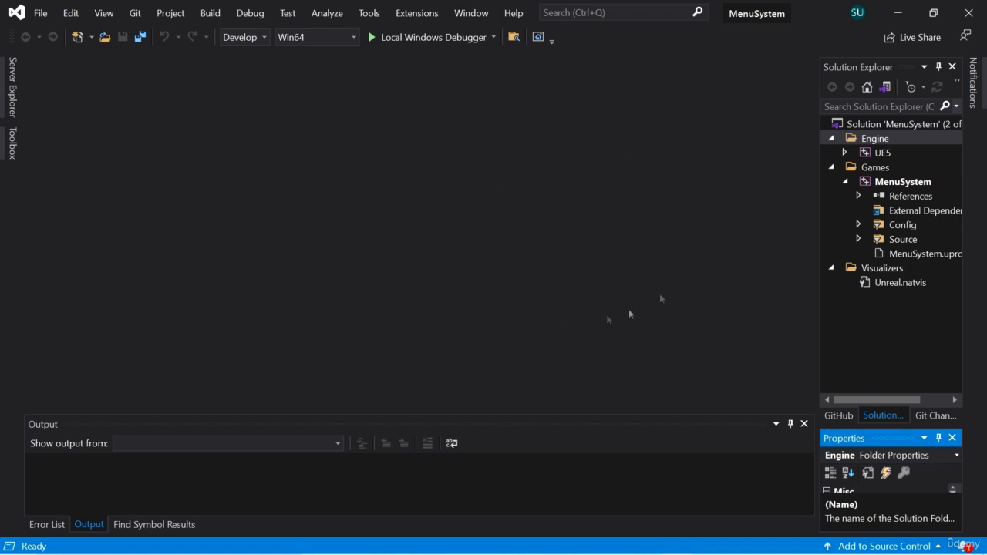
pyautogui.moveTo(819, 270); pyautogui.dragTo(713, 247)
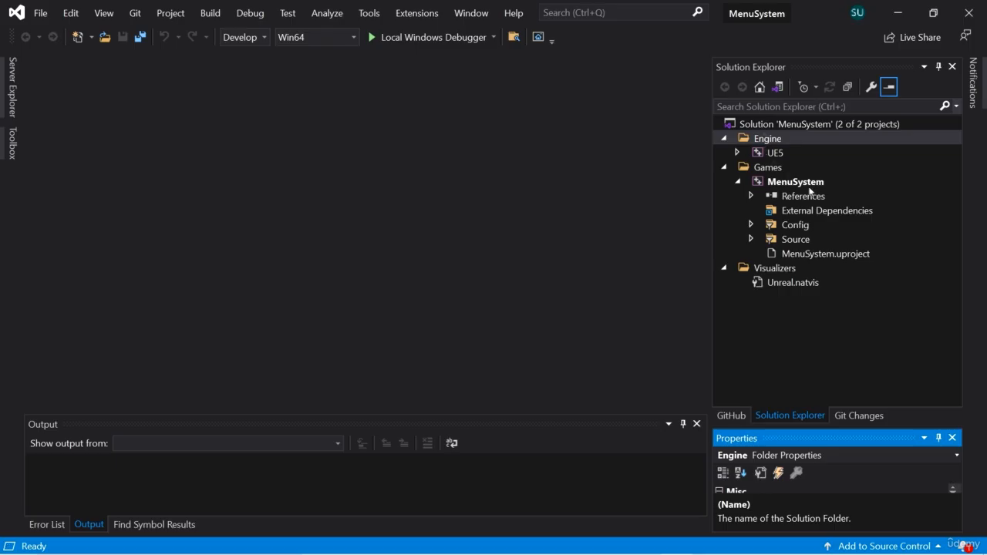
# Examine the UE5 engine project's Plugins folder, including 2D and Paper2D, and collapse the tree again
pyautogui.click(737, 152)
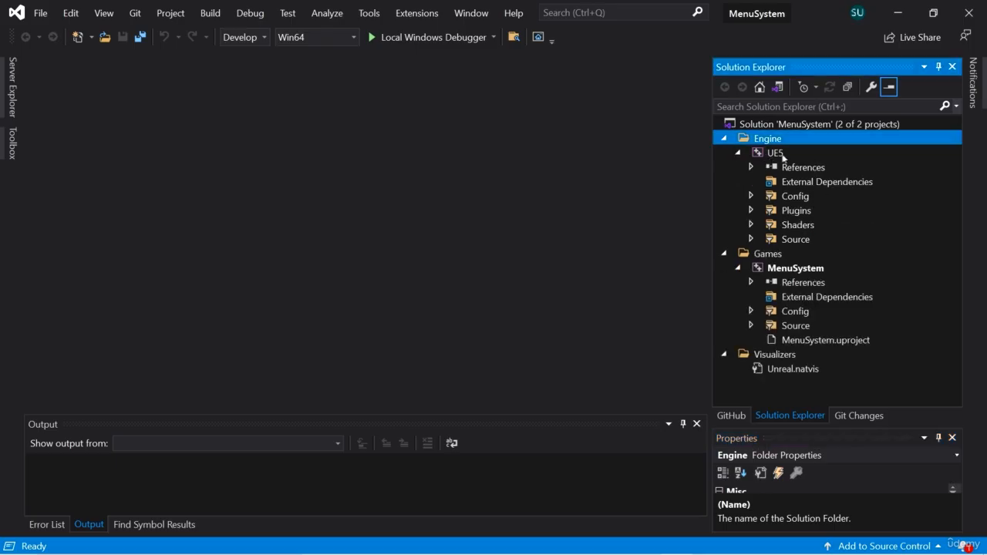
pyautogui.click(750, 211)
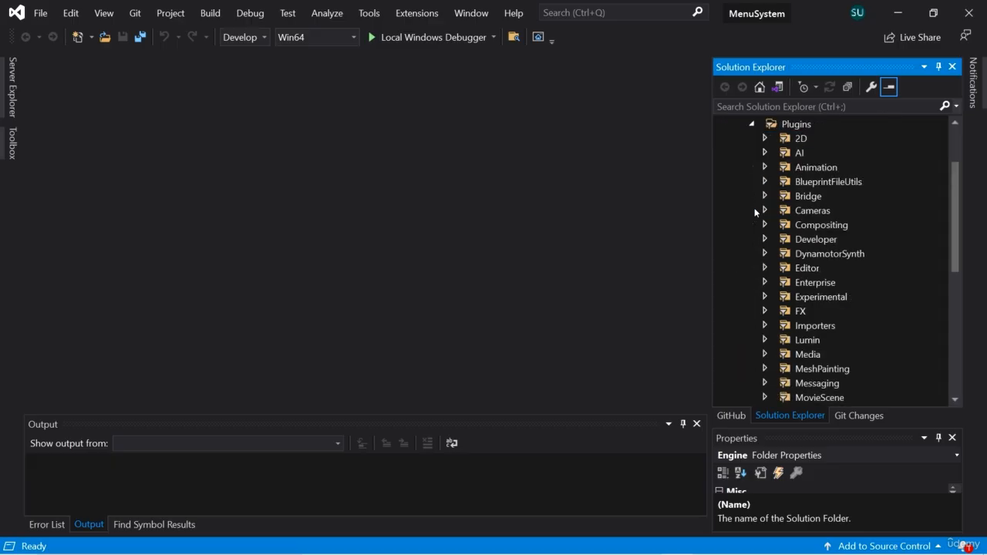
pyautogui.moveTo(954, 193)
pyautogui.mouseDown()
pyautogui.moveTo(955, 183)
pyautogui.moveTo(957, 285)
pyautogui.moveTo(957, 181)
pyautogui.mouseUp()
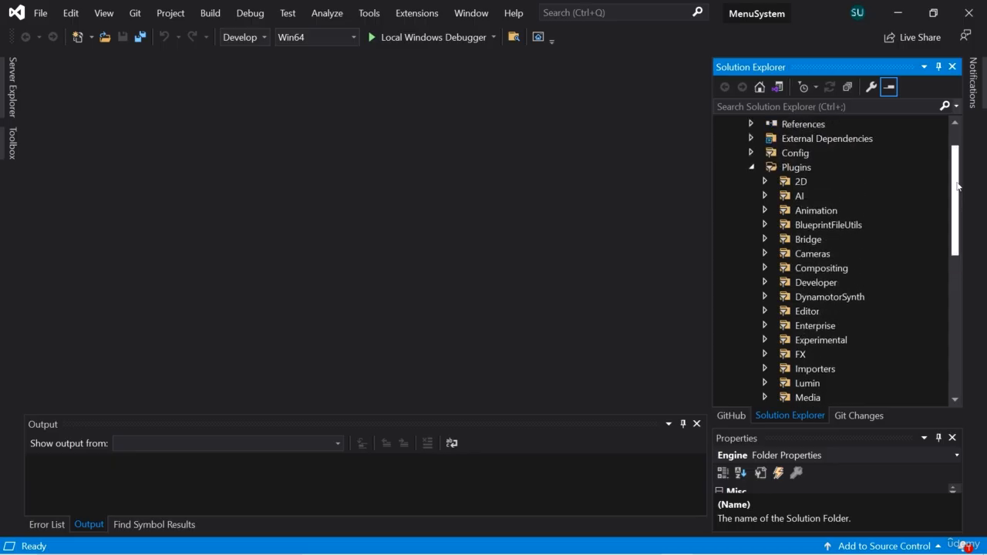
pyautogui.click(765, 182)
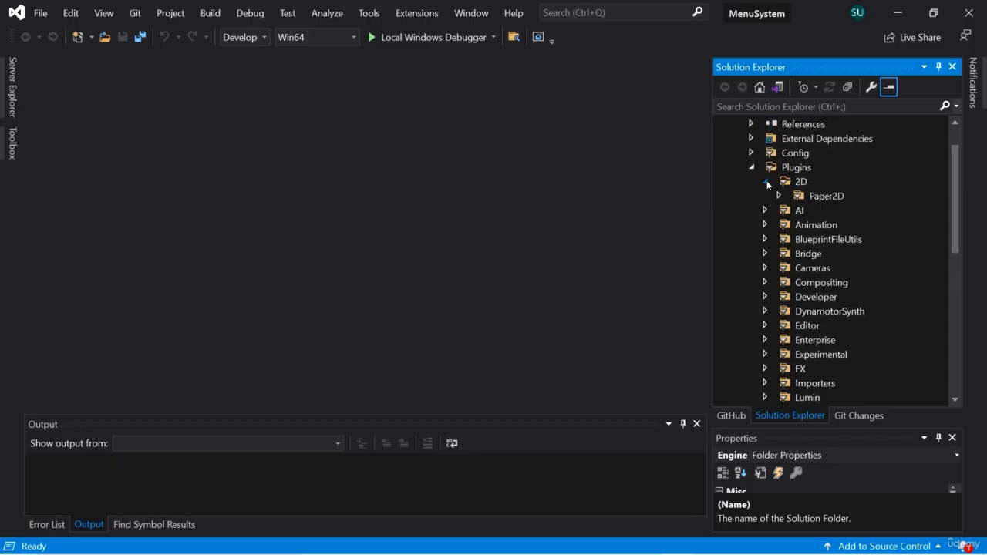
pyautogui.click(778, 196)
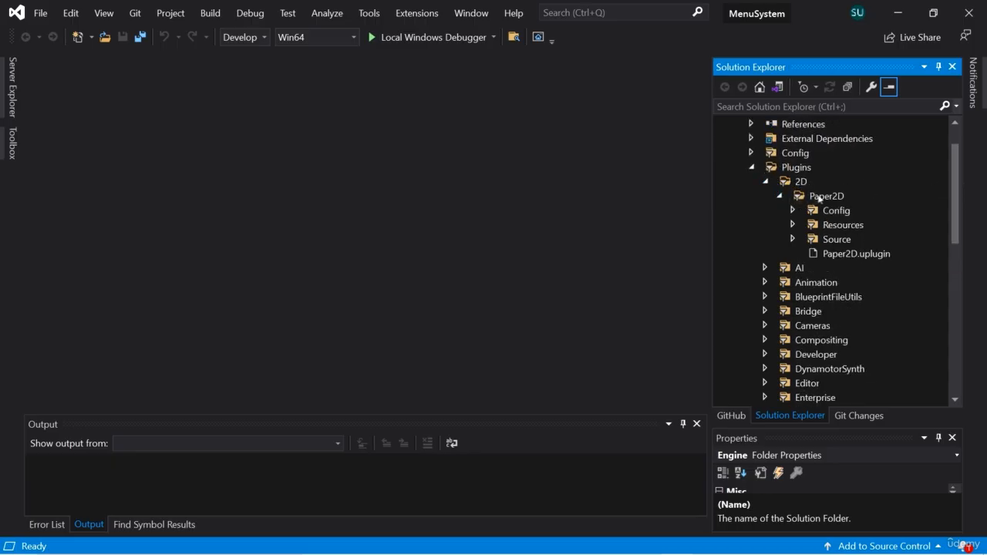
pyautogui.click(778, 196)
pyautogui.click(766, 181)
pyautogui.click(751, 167)
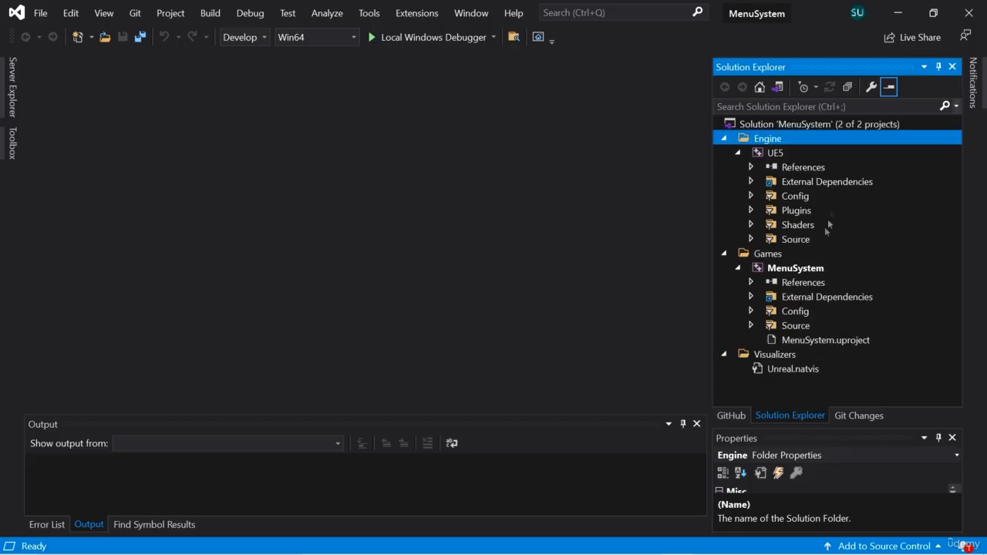
pyautogui.click(738, 153)
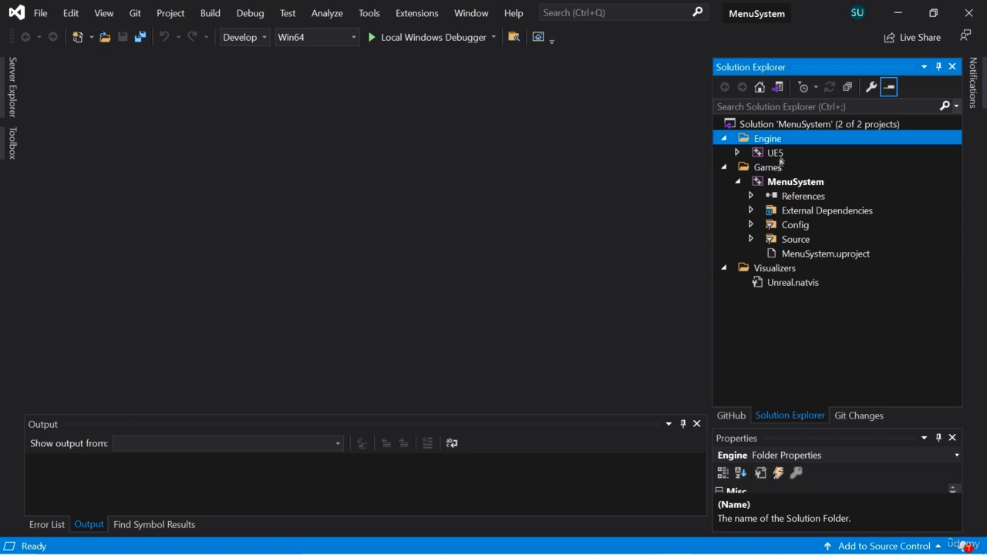
# Open MenuSystem.Build.cs from the game project's Source/MenuSystem folder
pyautogui.click(752, 240)
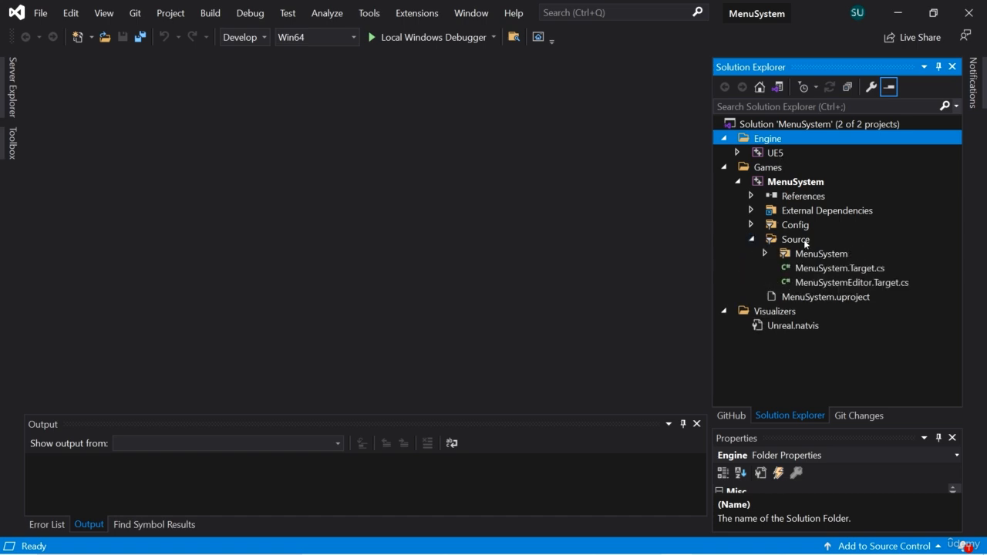
pyautogui.click(765, 253)
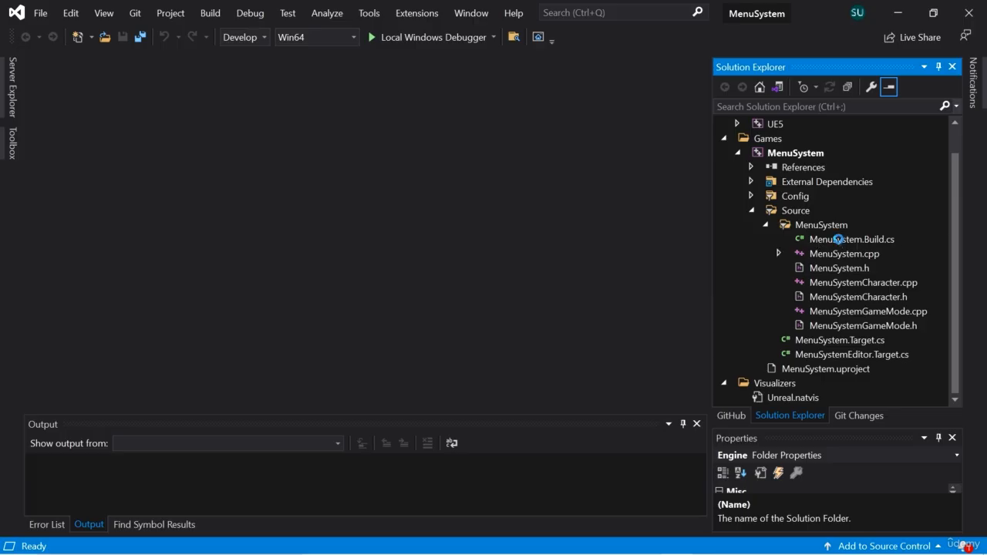
pyautogui.click(842, 239)
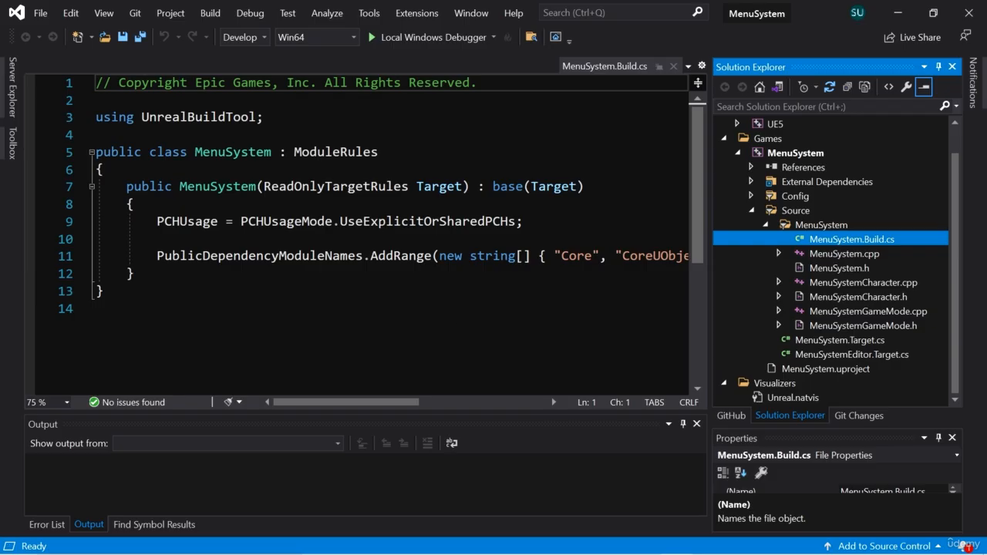
# Add "OnlineSubsystemSteam" after "HeadMountedDisplay" in the PublicDependencyModuleNames list of MenuSystem.Build.cs
pyautogui.moveTo(157, 255); pyautogui.dragTo(363, 255)
pyautogui.moveTo(374, 407); pyautogui.dragTo(459, 403)
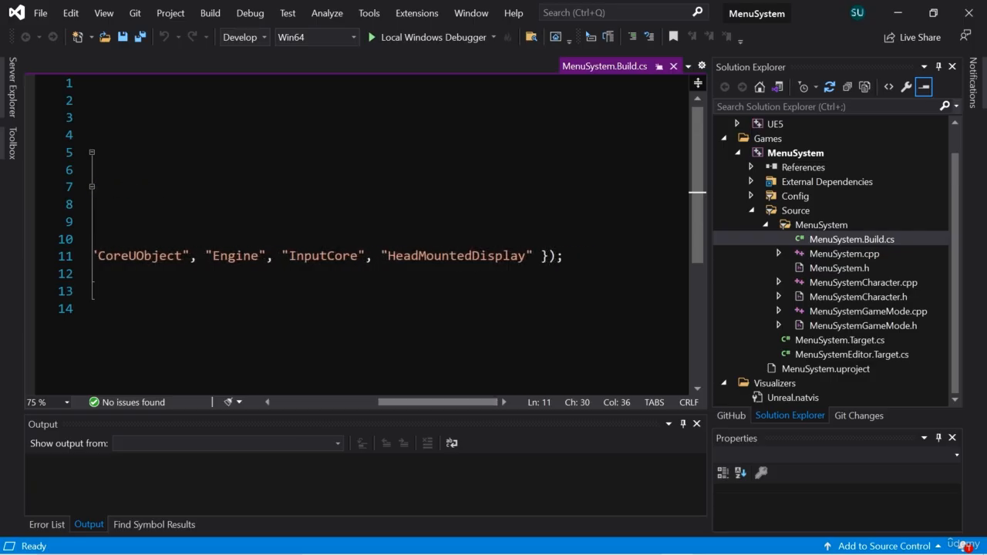
pyautogui.click(532, 255)
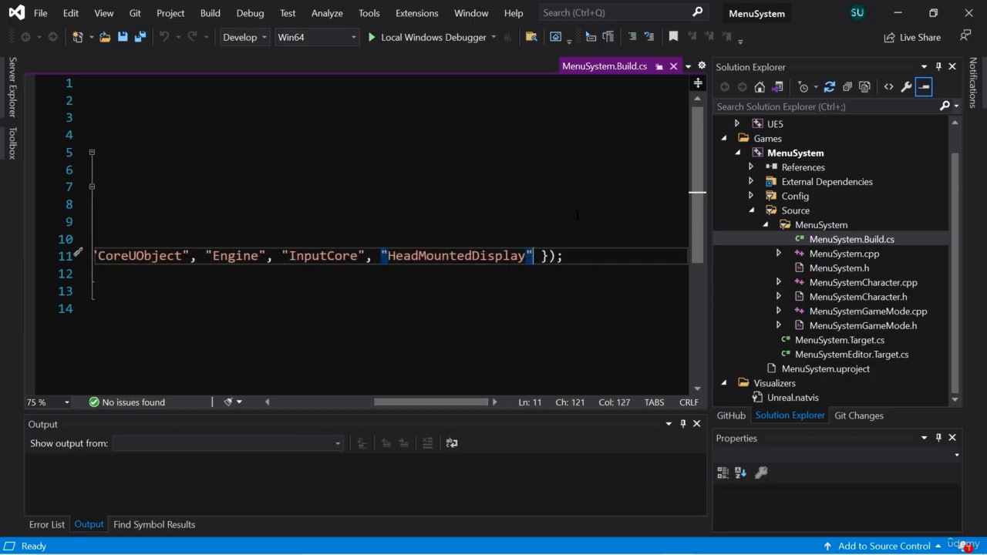
pyautogui.write(', "')
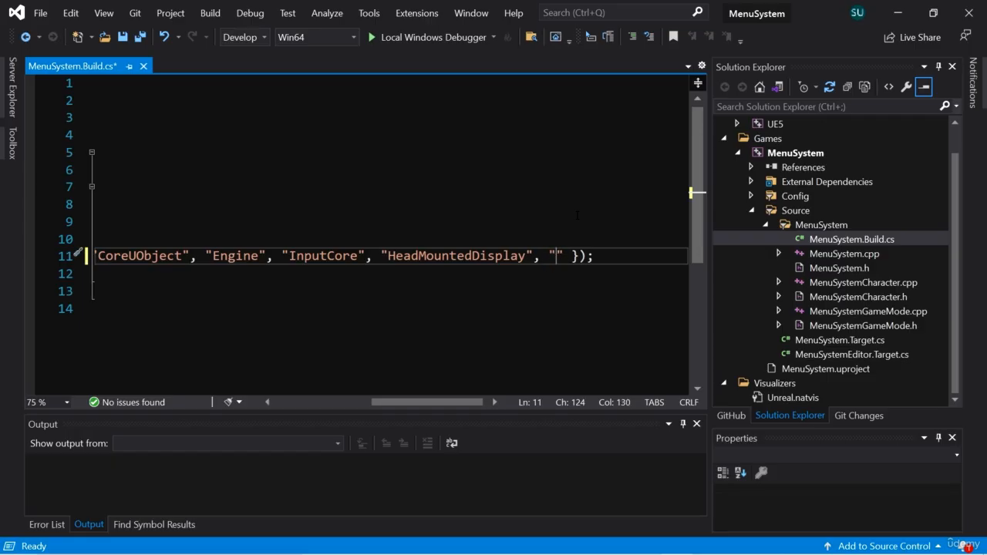
pyautogui.write('OnlineS')
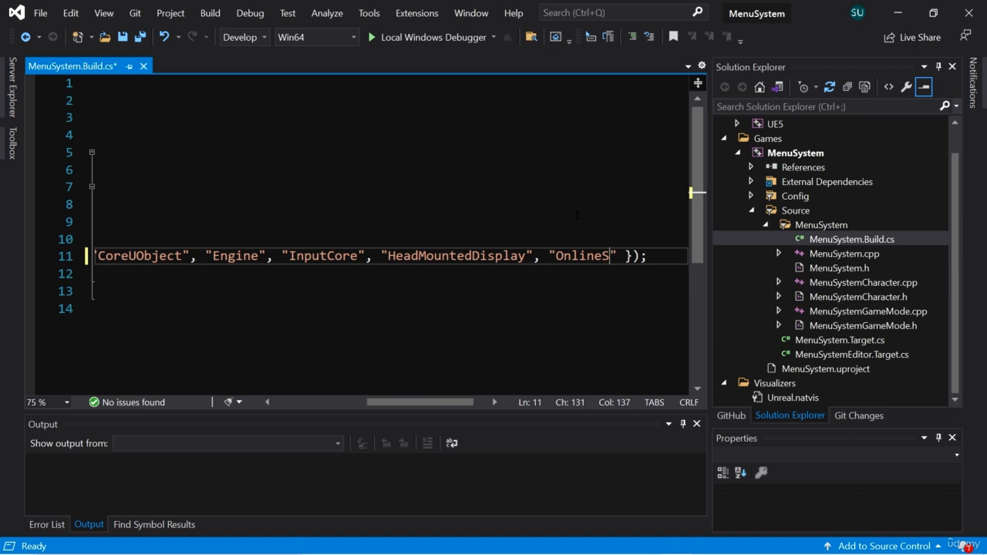
pyautogui.write('ubsystemSteam')
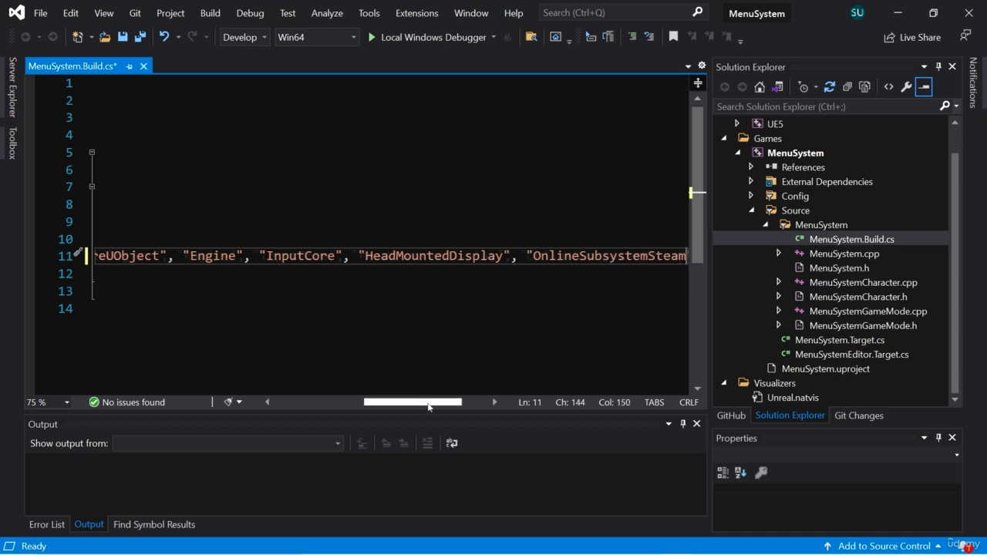
pyautogui.moveTo(429, 402); pyautogui.dragTo(449, 402)
pyautogui.moveTo(403, 256); pyautogui.dragTo(569, 256)
pyautogui.moveTo(456, 404); pyautogui.dragTo(448, 404)
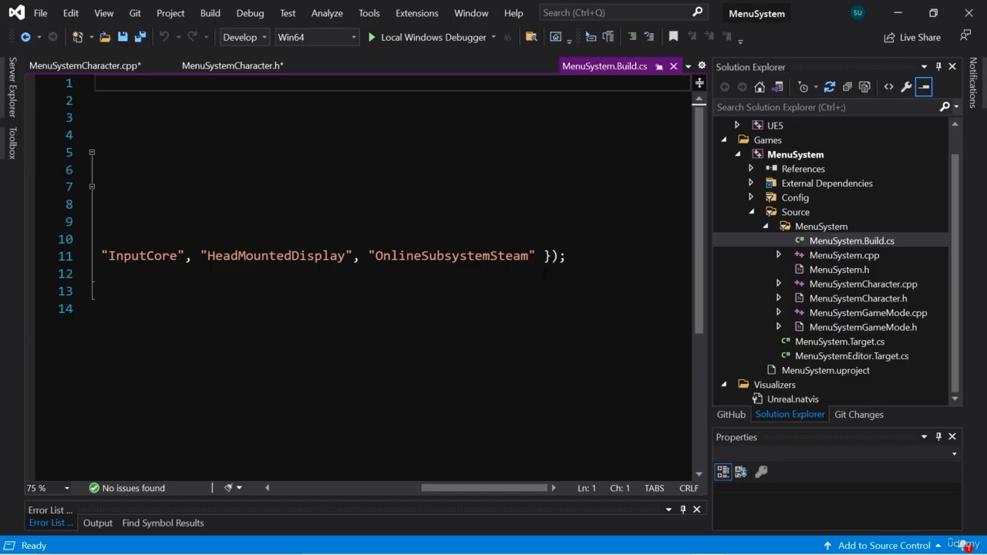
# Add "OnlineSubsystem" after "OnlineSubsystemSteam" in the public dependency module list
pyautogui.click(542, 256)
pyautogui.write(', "Online')
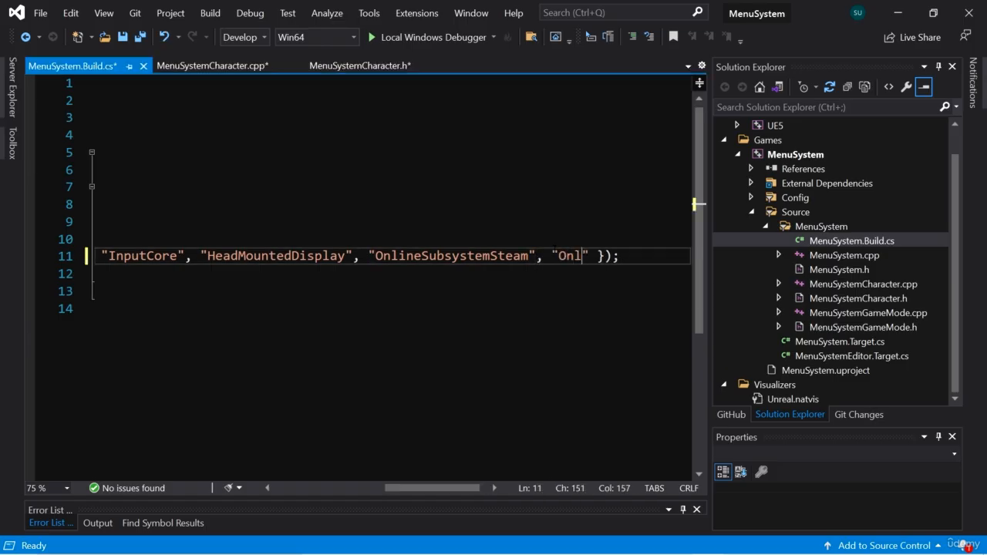
pyautogui.write('Subsystem')
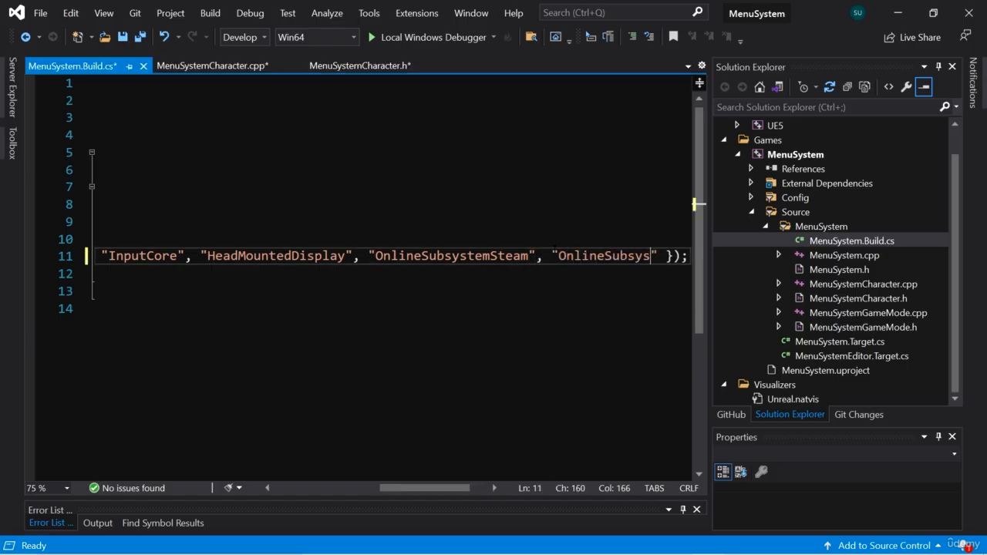
pyautogui.hscroll(2, 555, 250)
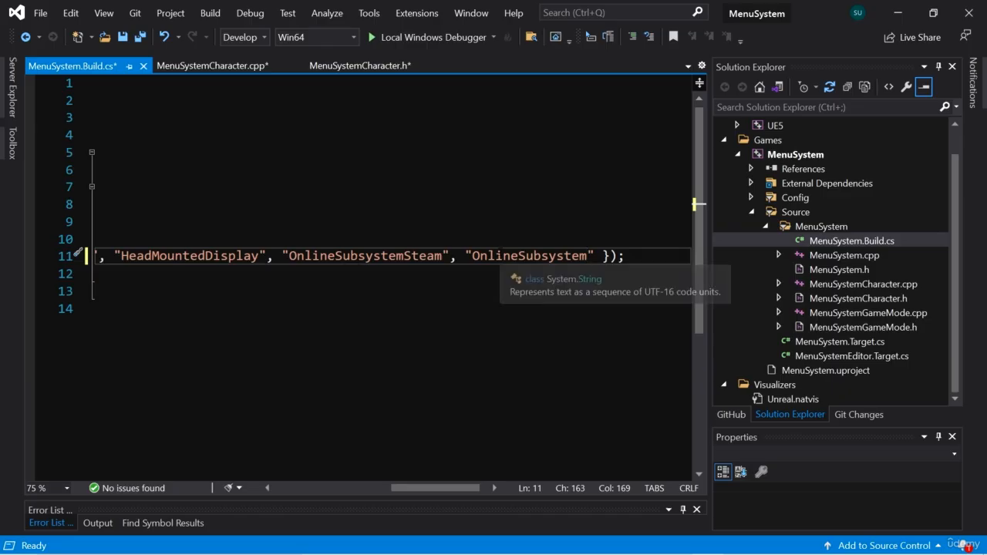
pyautogui.moveTo(464, 256); pyautogui.dragTo(595, 256)
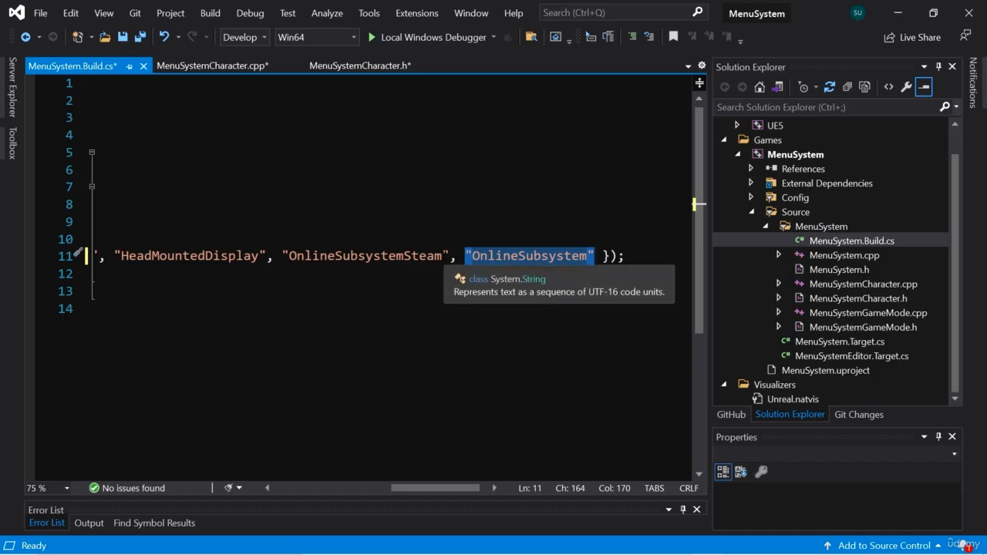
pyautogui.moveTo(449, 256); pyautogui.dragTo(283, 256)
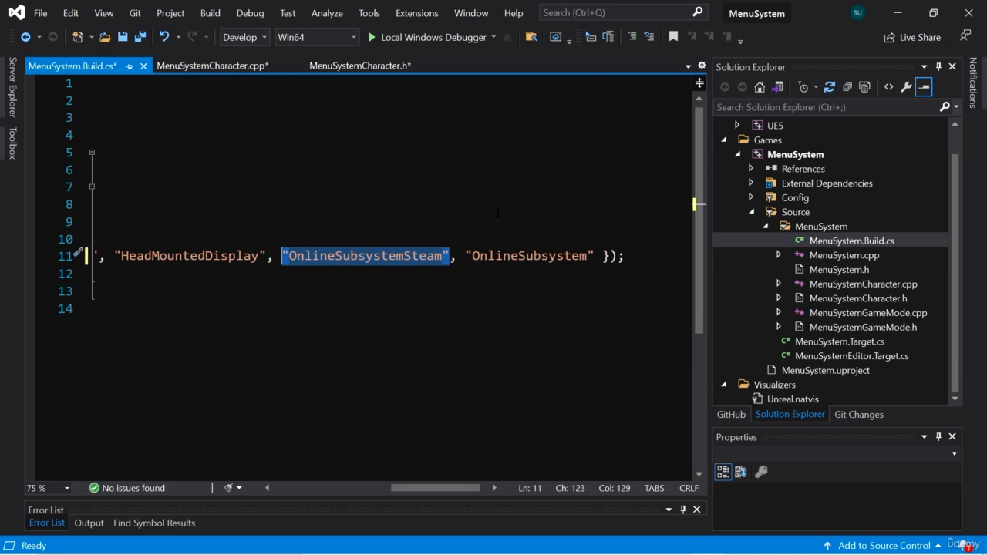
# Build the solution and enlarge the Output pane to show the build log
pyautogui.click(633, 245)
pyautogui.hotkey('ctrl', 'shift', 'b')
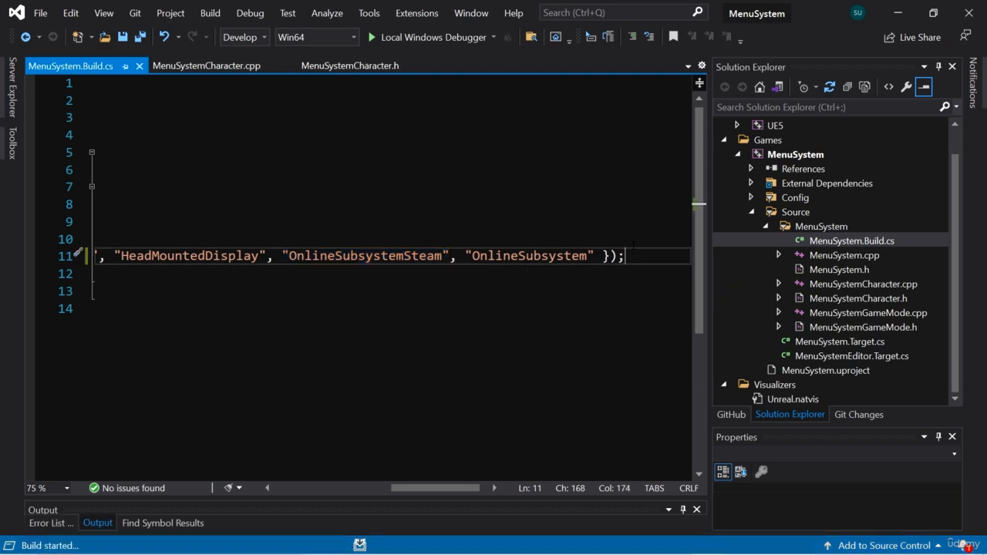
pyautogui.moveTo(350, 396); pyautogui.dragTo(349, 349)
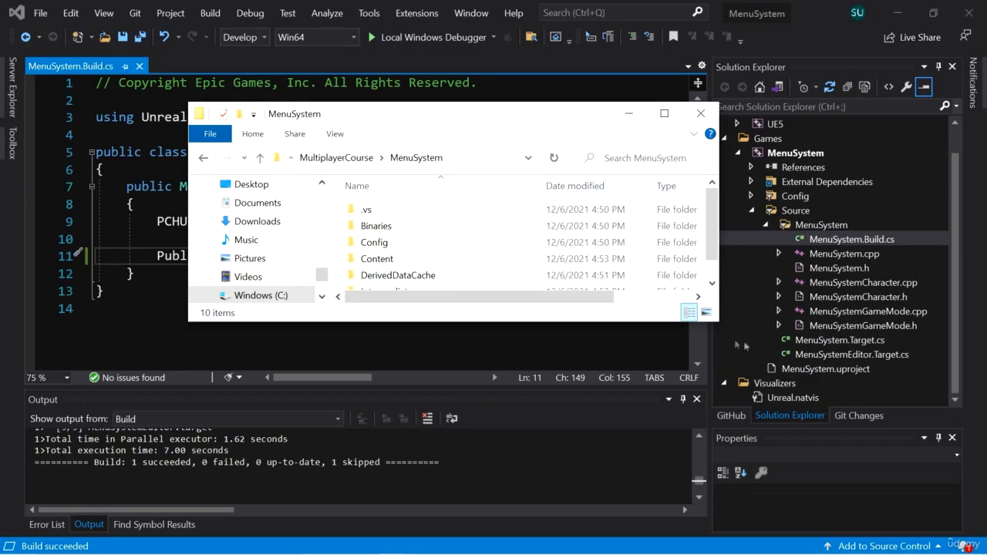
# Open DefaultEngine.ini from the MenuSystem project's Config folder in Notepad++ and look through it
pyautogui.moveTo(717, 324); pyautogui.dragTo(849, 450)
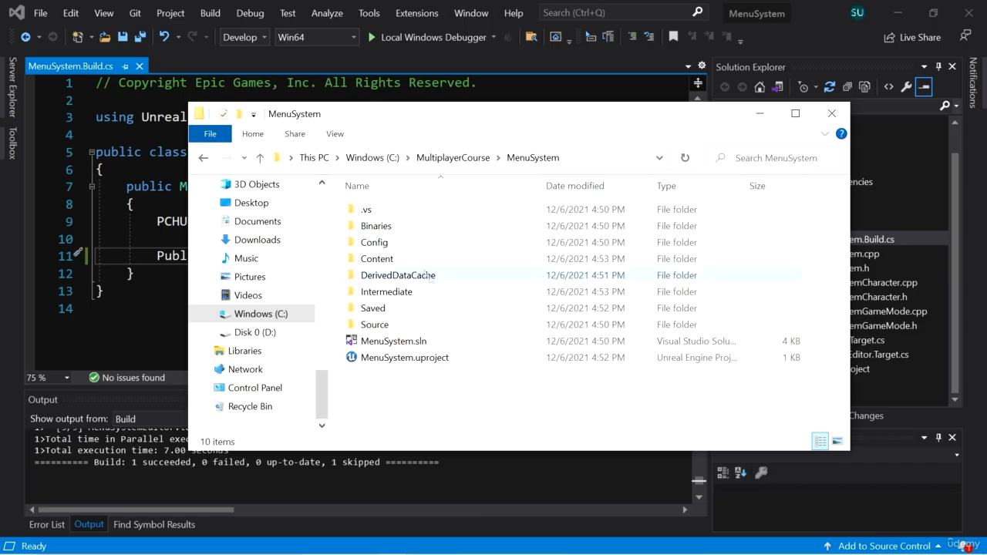
pyautogui.doubleClick(391, 245)
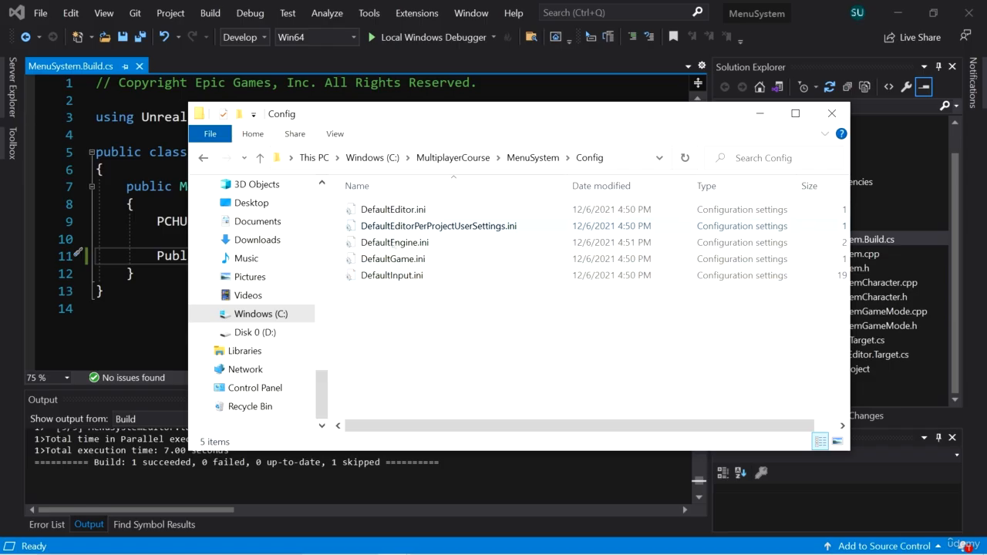
pyautogui.click(411, 245)
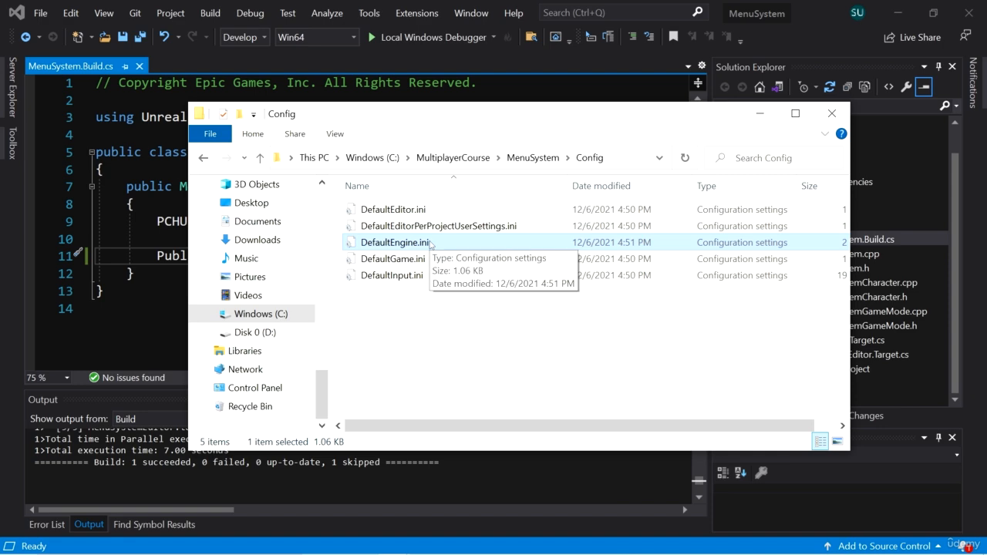
pyautogui.rightClick(430, 243)
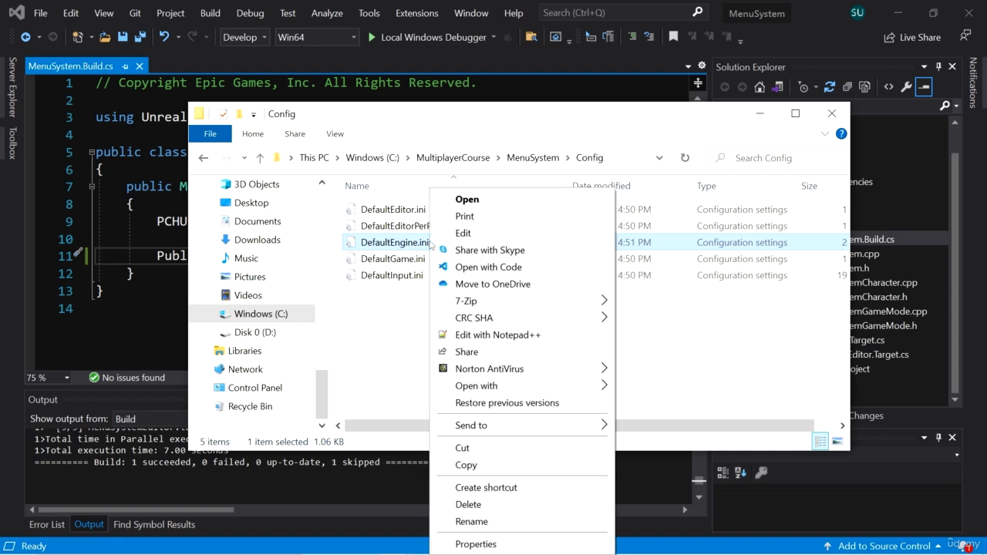
pyautogui.click(507, 337)
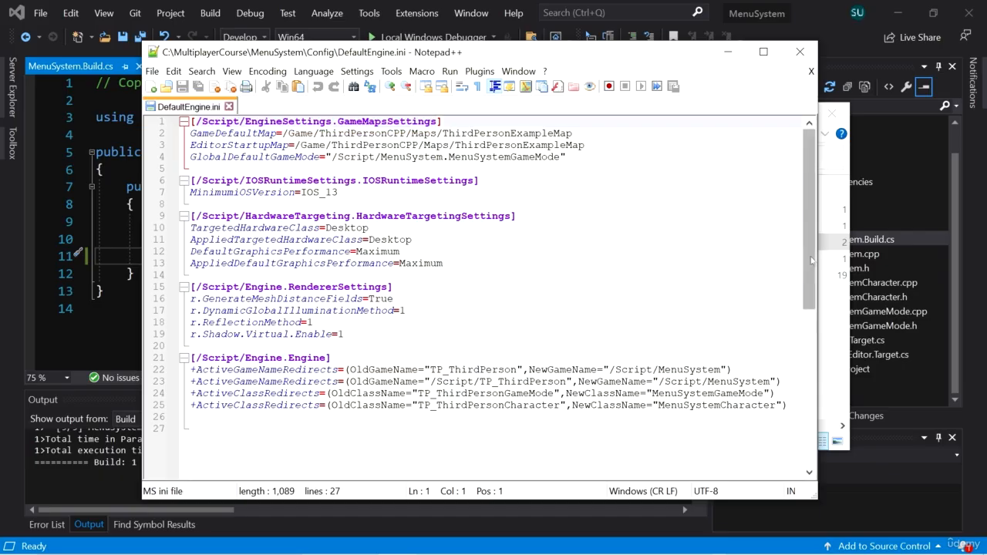
pyautogui.scroll(-7, 809, 232)
pyautogui.scroll(7, 814, 229)
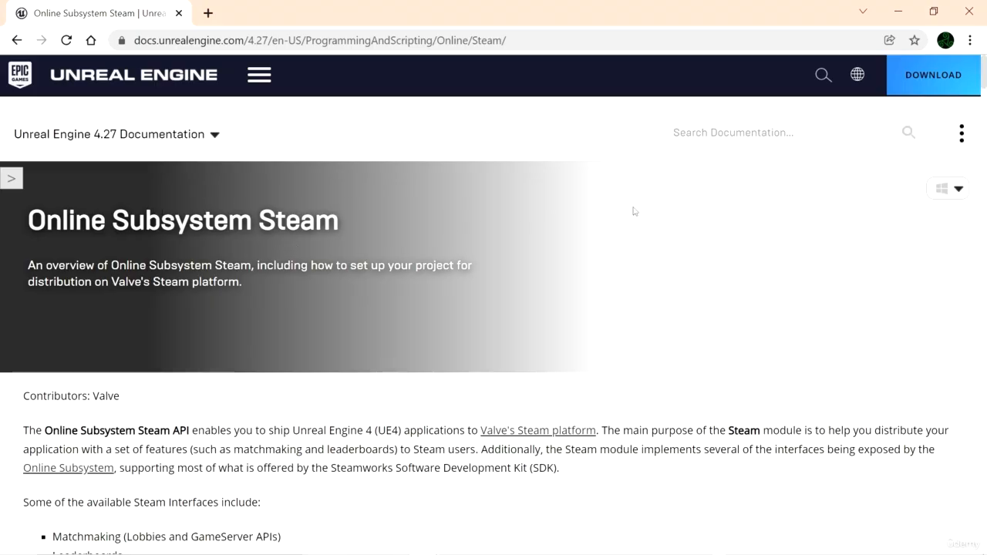
# Find the finished DefaultEngine.ini settings in the Online Subsystem Steam documentation and examine the GameEngine section's NetDriverDefinitions entry
pyautogui.scroll(-3, 634, 210)
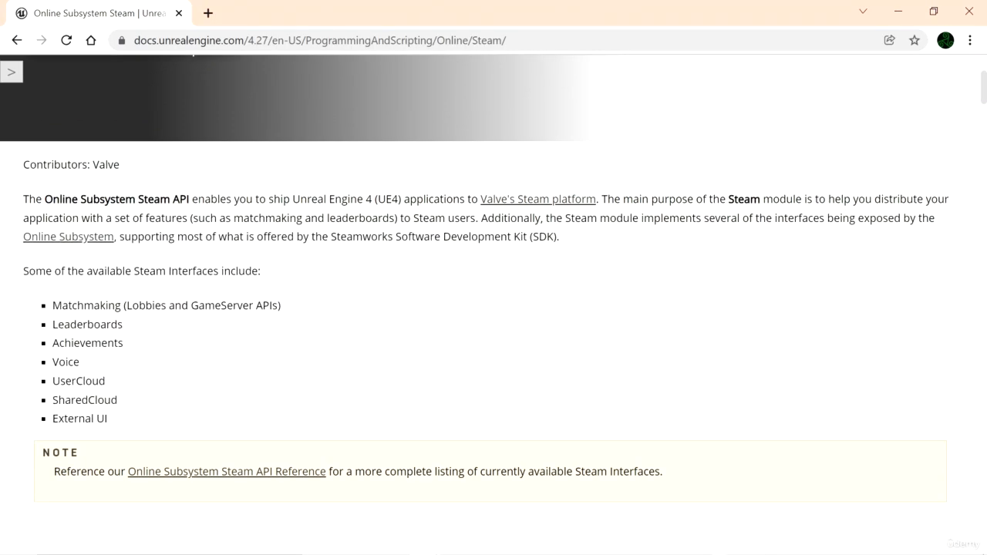
pyautogui.moveTo(983, 88); pyautogui.dragTo(985, 335)
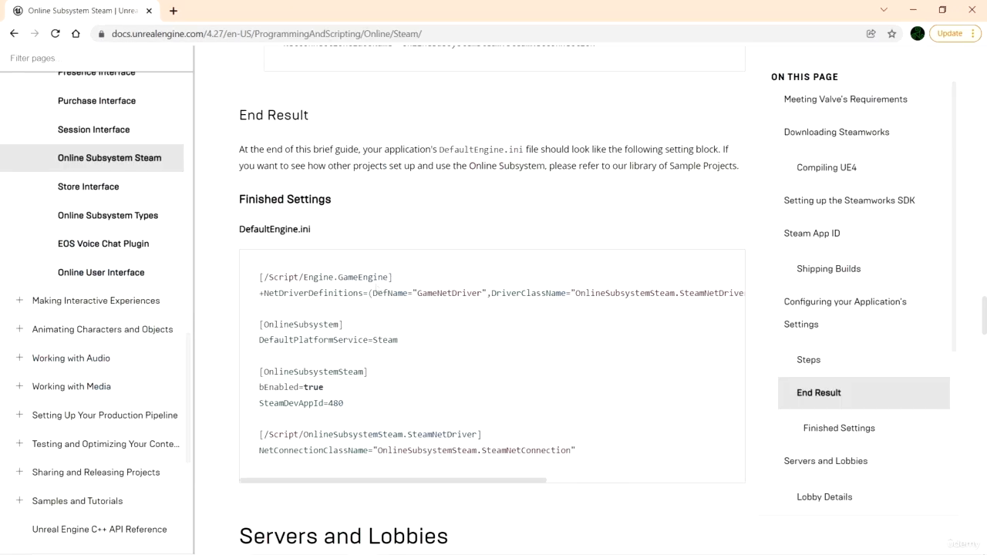
pyautogui.moveTo(394, 280); pyautogui.dragTo(260, 285)
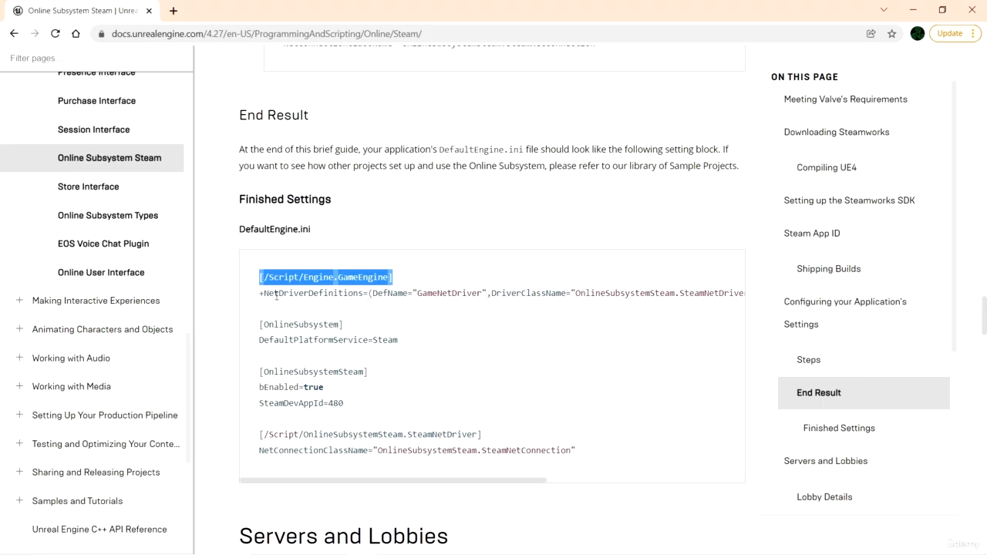
pyautogui.moveTo(264, 293); pyautogui.dragTo(365, 292)
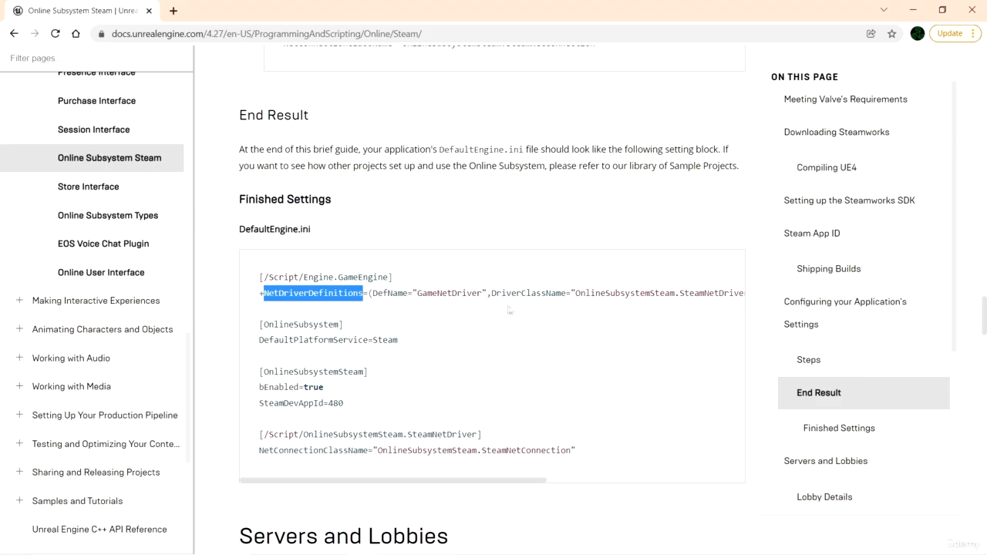
pyautogui.moveTo(511, 481); pyautogui.dragTo(547, 484)
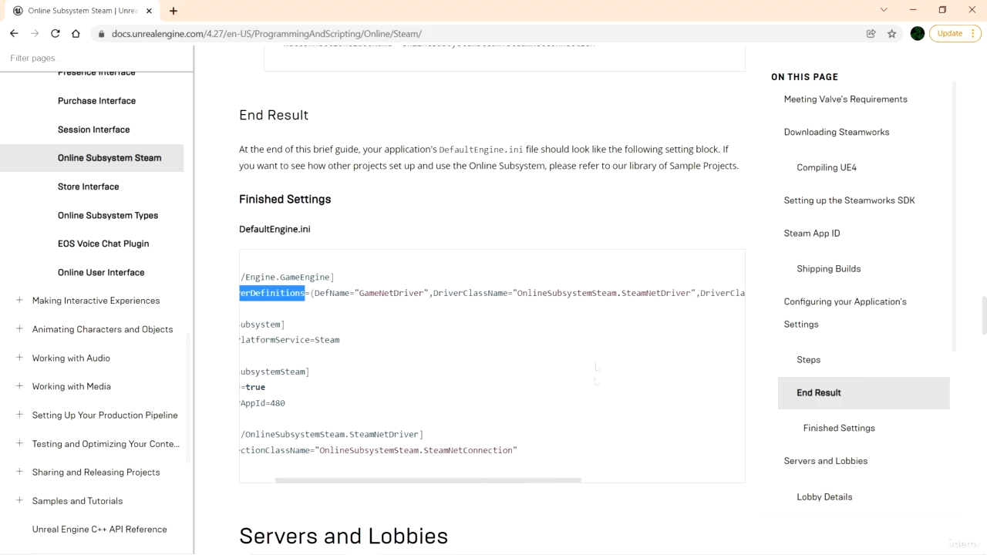
pyautogui.moveTo(517, 294); pyautogui.dragTo(691, 294)
pyautogui.moveTo(476, 484); pyautogui.dragTo(443, 480)
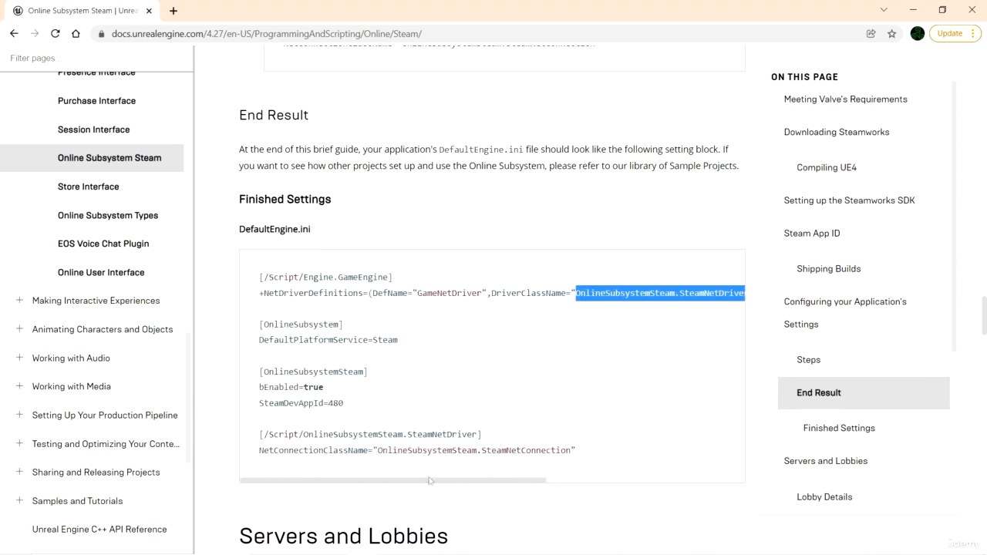
# Examine the [OnlineSubsystem] and [OnlineSubsystemSteam] sections, including DefaultPlatformService, bEnabled and SteamDevAppId
pyautogui.moveTo(367, 330); pyautogui.dragTo(259, 330)
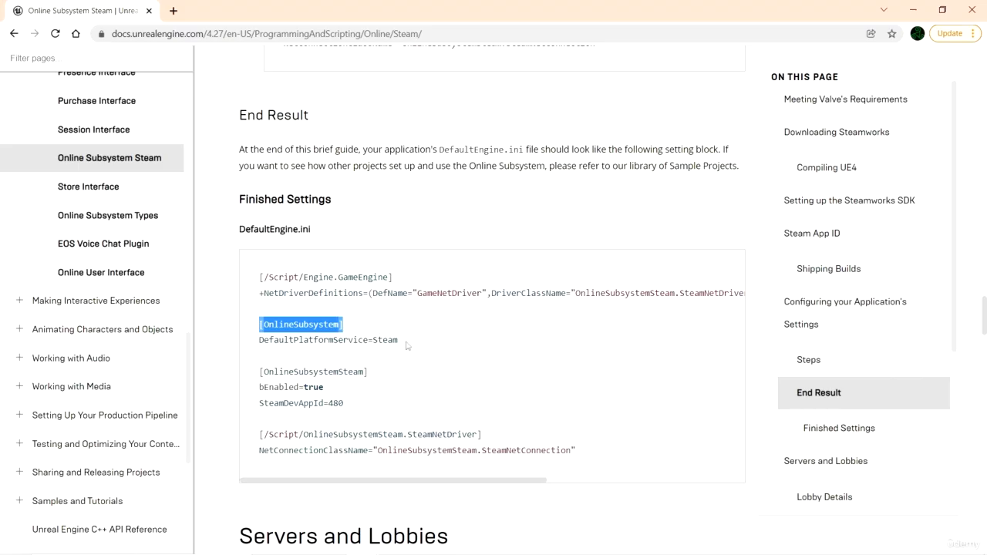
pyautogui.moveTo(368, 340); pyautogui.dragTo(260, 340)
pyautogui.moveTo(397, 339); pyautogui.dragTo(373, 340)
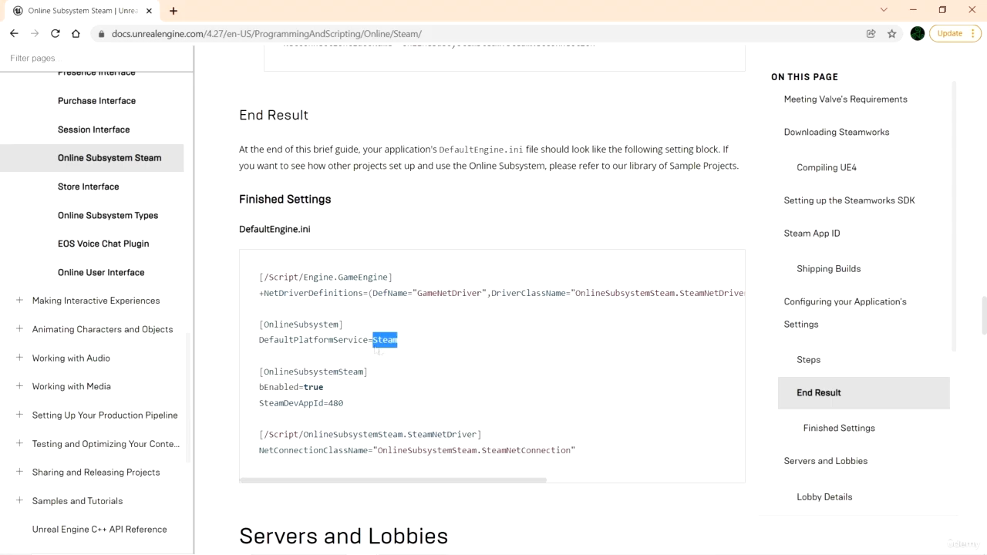
pyautogui.moveTo(369, 372); pyautogui.dragTo(261, 386)
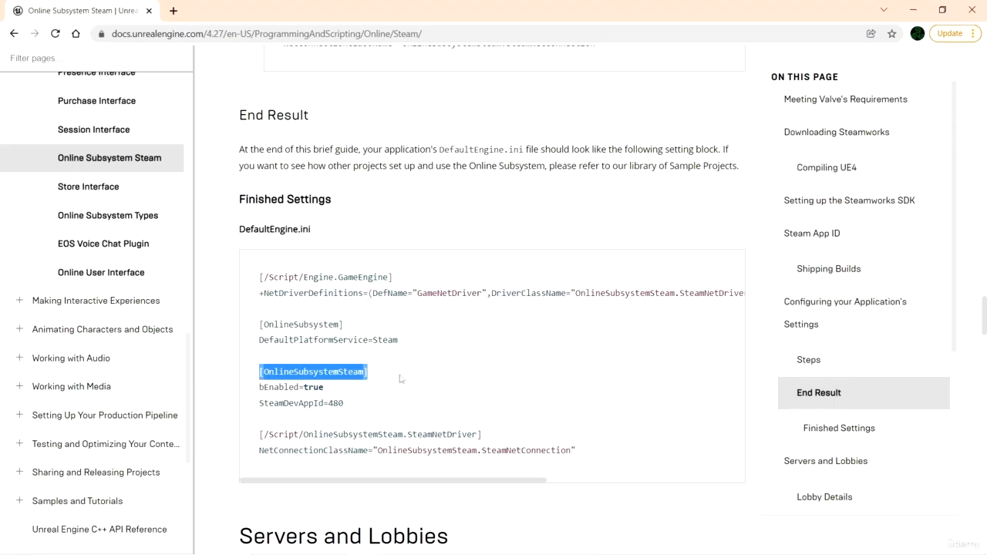
pyautogui.moveTo(326, 389); pyautogui.dragTo(259, 393)
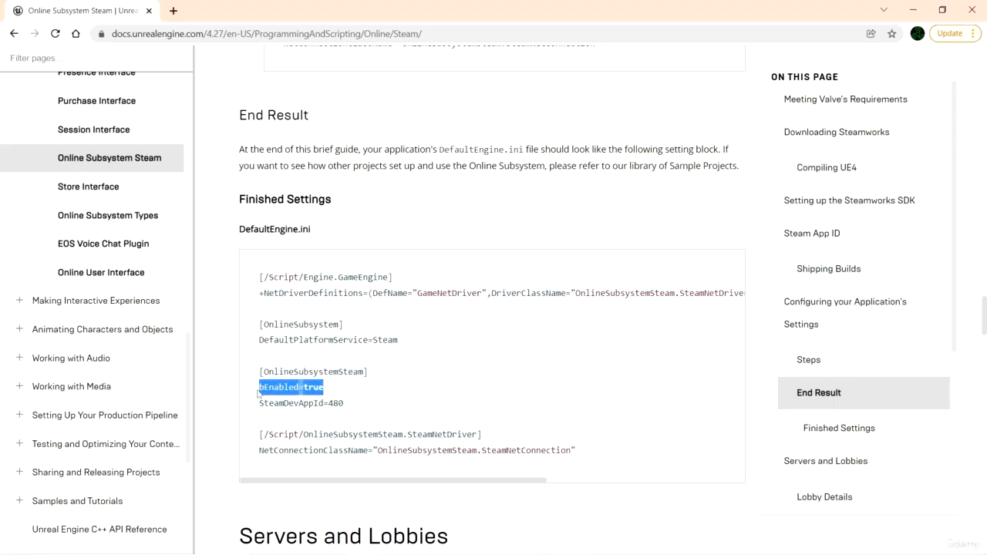
pyautogui.moveTo(353, 404); pyautogui.dragTo(259, 403)
pyautogui.moveTo(353, 406); pyautogui.dragTo(332, 403)
pyautogui.click(355, 406)
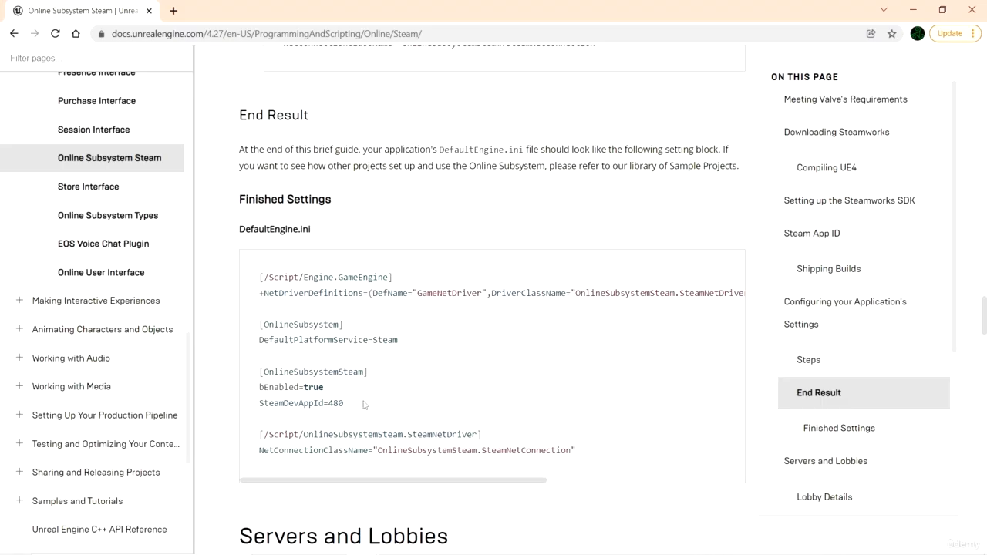
pyautogui.moveTo(346, 406); pyautogui.dragTo(328, 403)
# Examine the [/Script/OnlineSubsystemSteam.SteamNetDriver] section and its NetConnectionClassName setting
pyautogui.moveTo(483, 435); pyautogui.dragTo(260, 436)
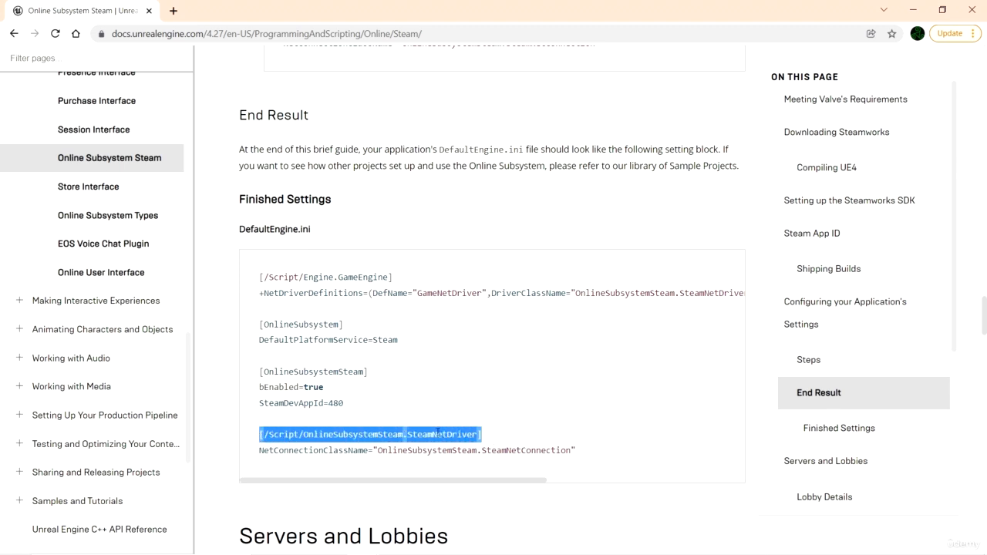
pyautogui.click(369, 452)
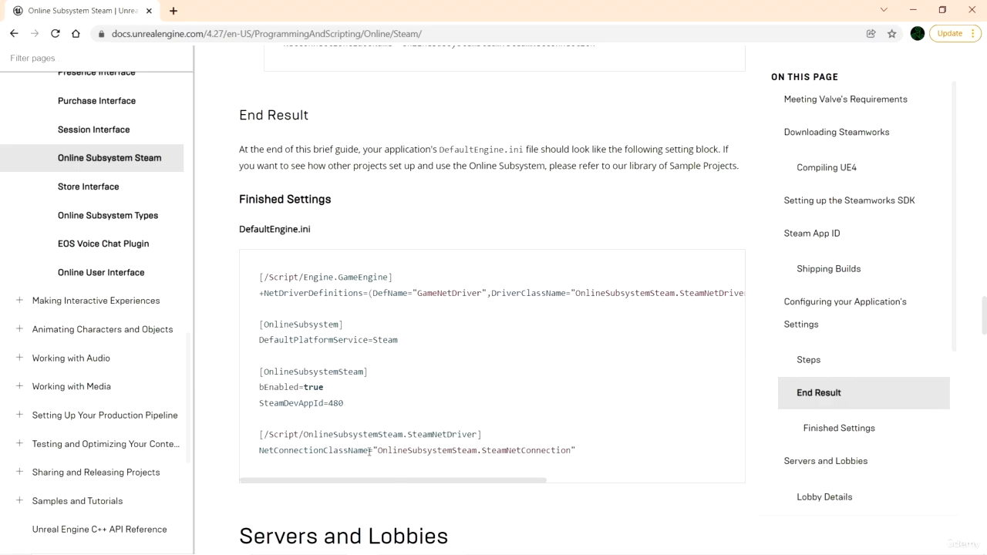
pyautogui.moveTo(368, 451); pyautogui.dragTo(260, 451)
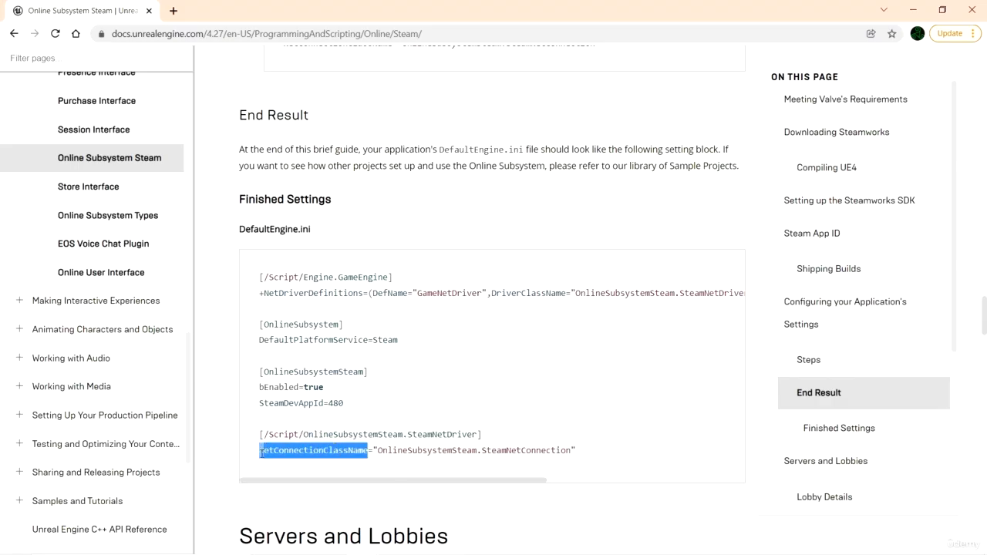
pyautogui.doubleClick(436, 451)
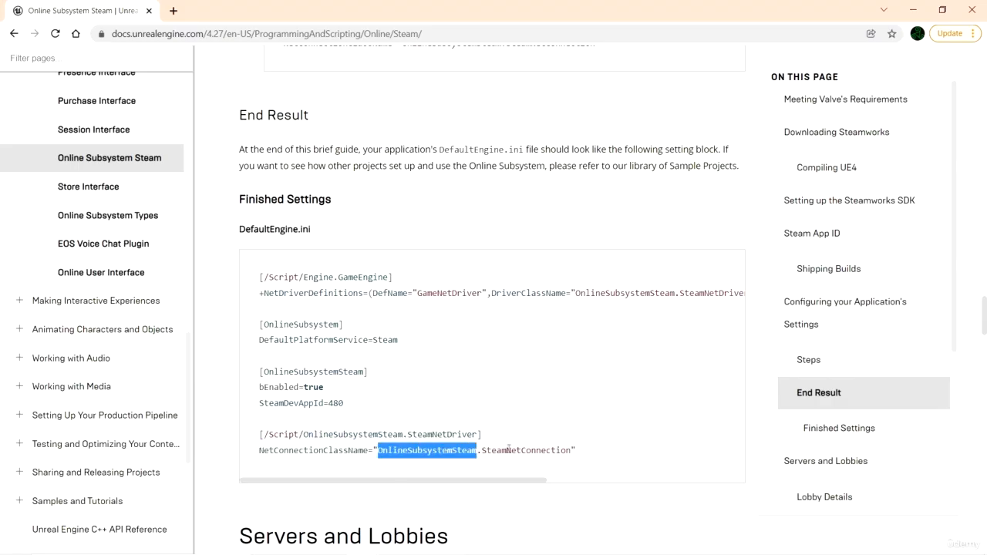
pyautogui.click(518, 451)
pyautogui.doubleClick(527, 450)
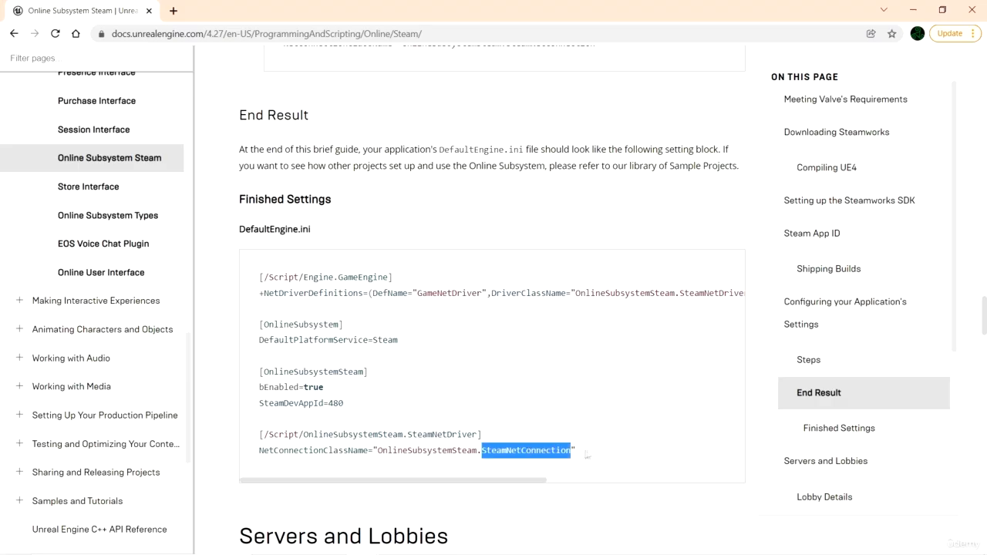
# Copy the whole finished settings block from the documentation to the end of DefaultEngine.ini in Notepad++ and save the file
pyautogui.moveTo(578, 452); pyautogui.dragTo(260, 281)
pyautogui.hotkey('ctrl', 'c')
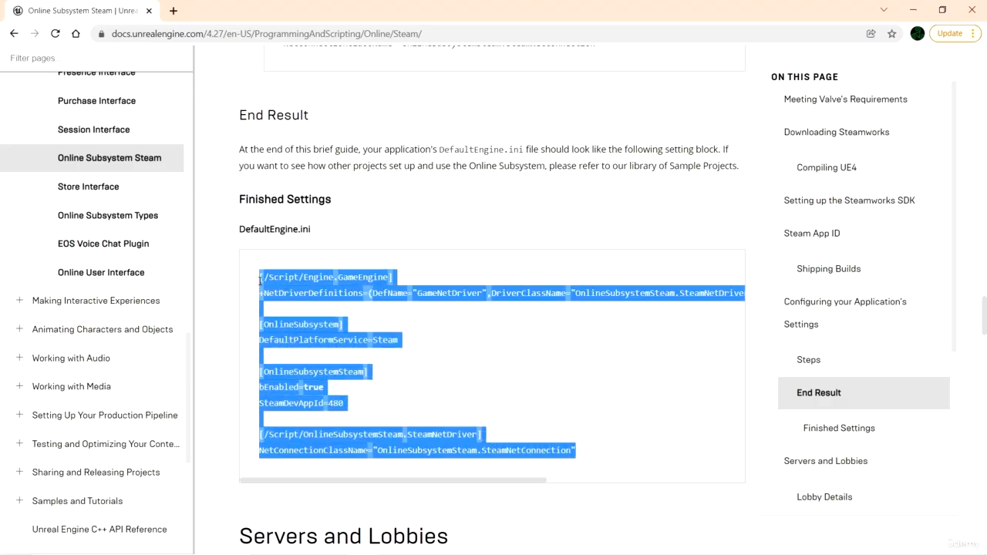
pyautogui.click(587, 453)
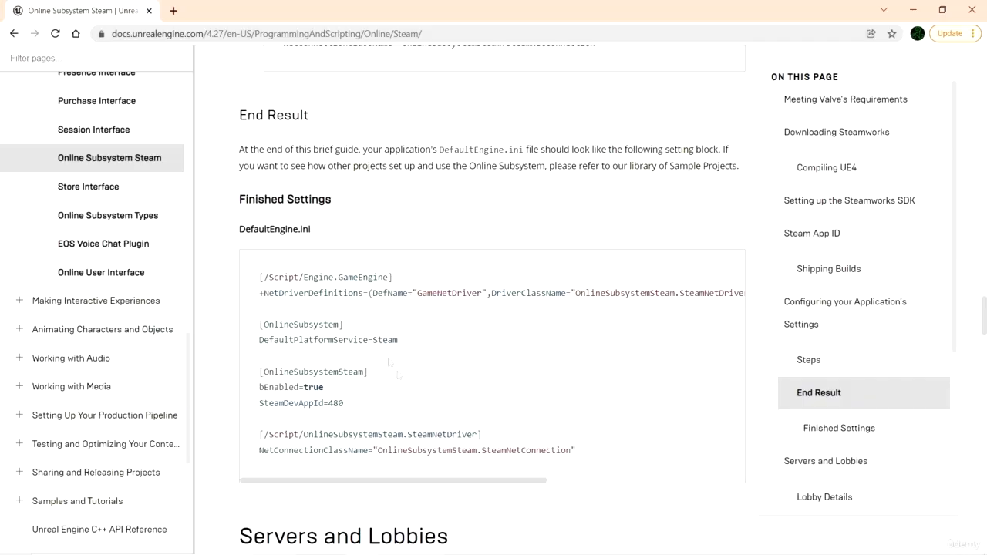
pyautogui.hotkey('alt', 'Tab')
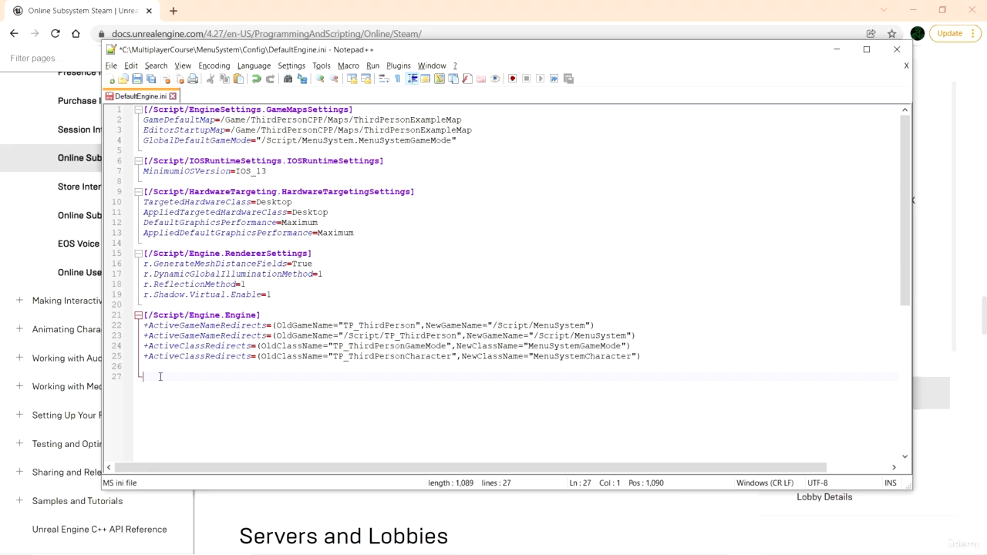
pyautogui.hotkey('ctrl', 'v')
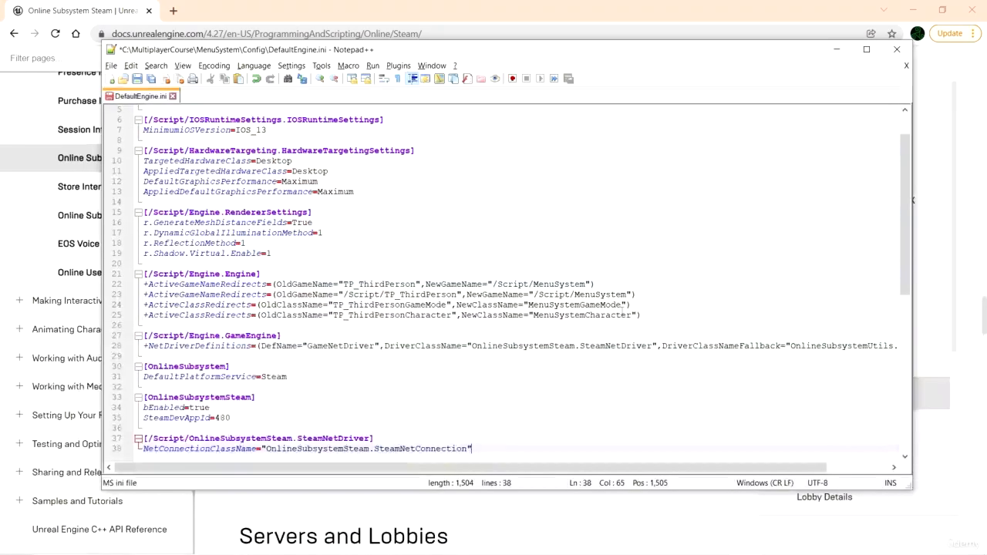
pyautogui.click(652, 318)
pyautogui.hotkey('ctrl', 's')
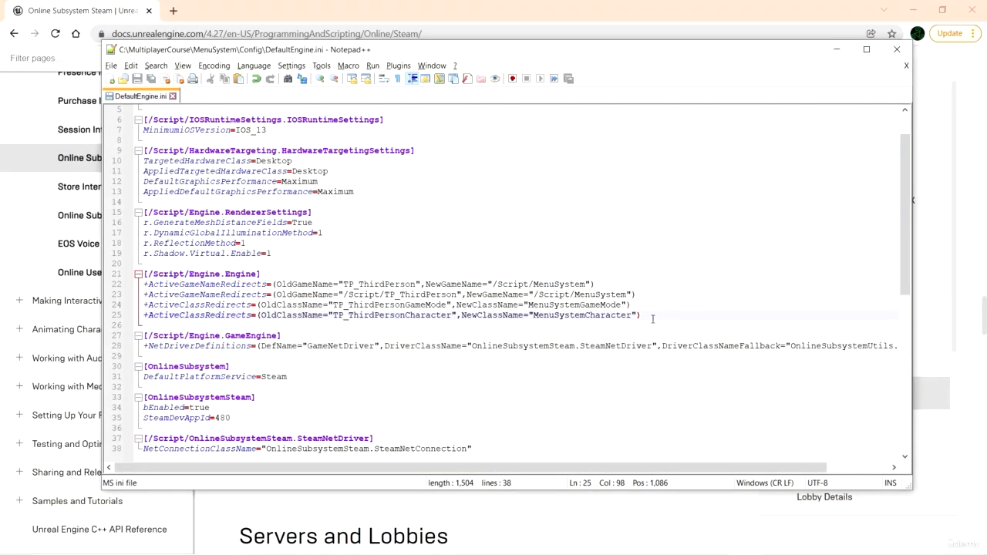
# Review the added Steam settings in DefaultEngine.ini from the [/Script/Engine.GameEngine] section through the last line
pyautogui.scroll(-1, 295, 287)
pyautogui.click(377, 406)
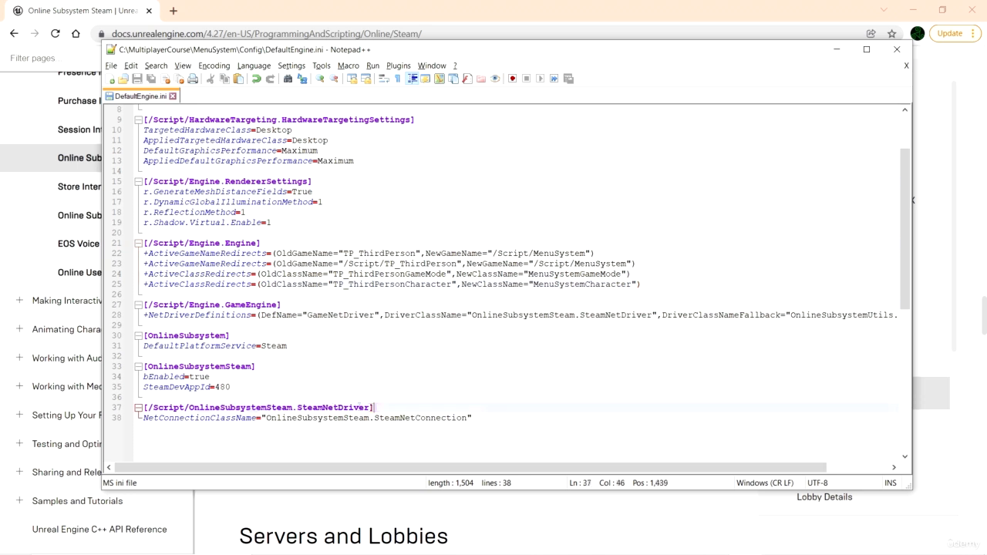
pyautogui.hotkey('shift', 'Up')
pyautogui.hotkey('shift', 'Up')
pyautogui.hotkey('shift', 'Up')
pyautogui.hotkey('shift', 'Up')
pyautogui.hotkey('shift', 'Up')
pyautogui.hotkey('shift', 'Up')
pyautogui.hotkey('shift', 'Up')
pyautogui.hotkey('shift', 'Up')
pyautogui.hotkey('shift', 'Up')
pyautogui.hotkey('shift', 'Up')
pyautogui.hotkey('shift', 'Home')
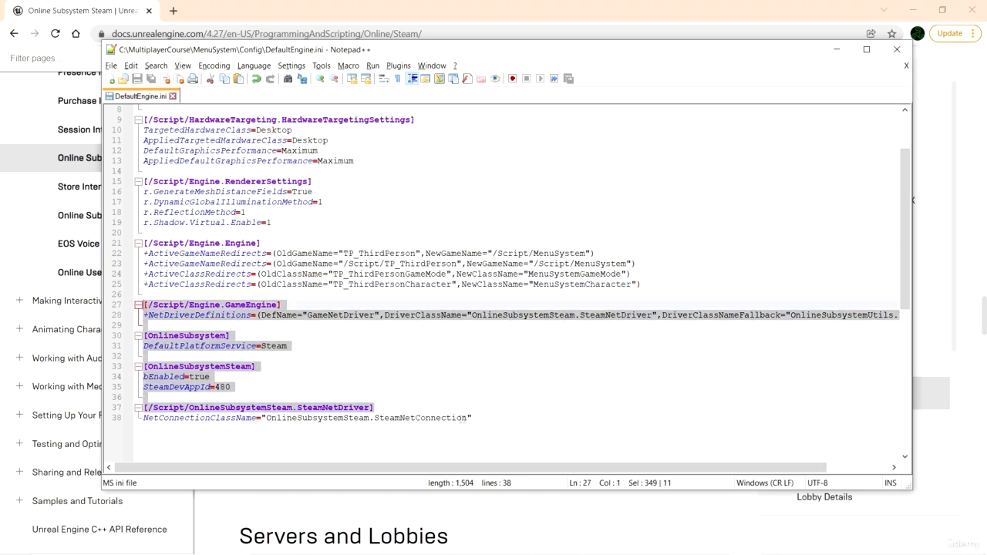
pyautogui.click(489, 418)
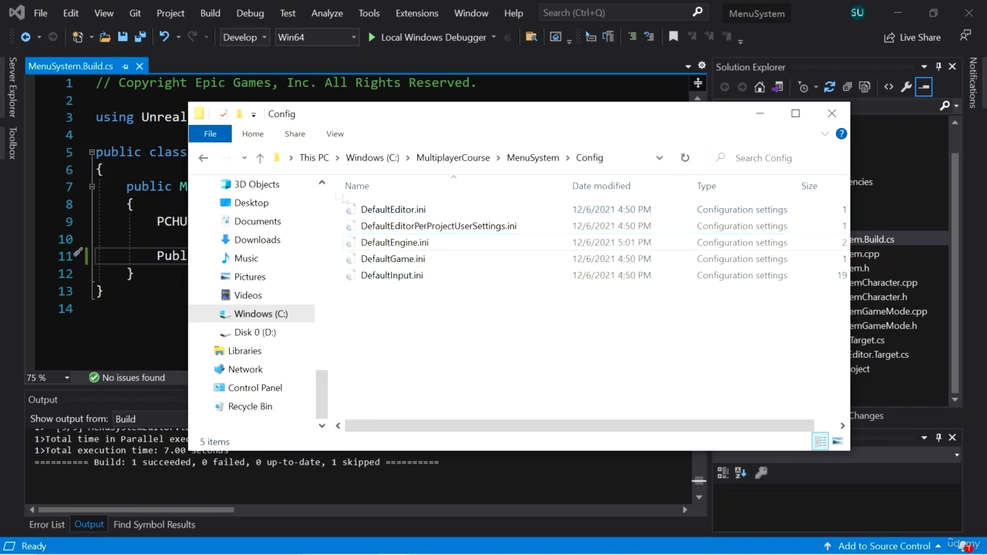
# Return File Explorer to the MenuSystem project folder and close both Visual Studio and the Unreal Editor
pyautogui.click(260, 159)
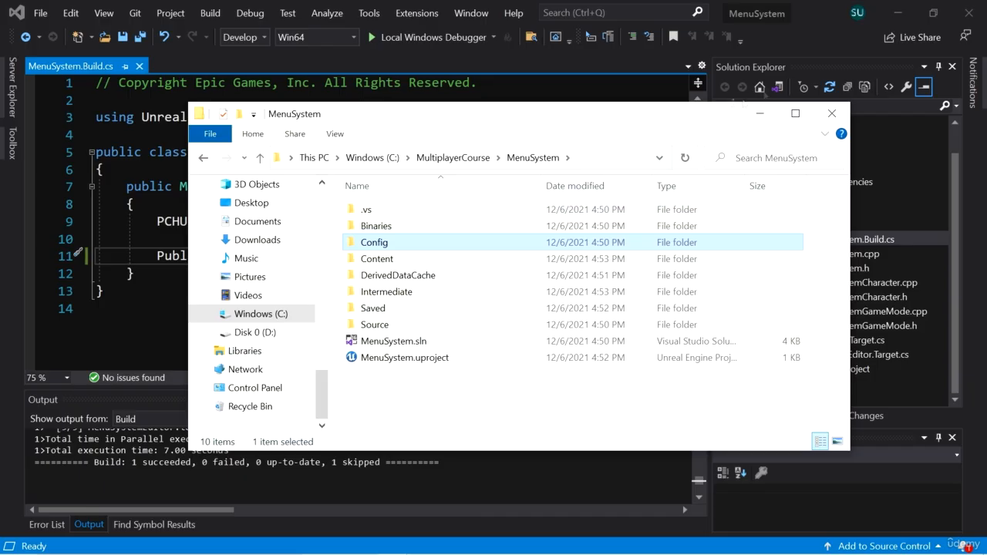
pyautogui.click(971, 12)
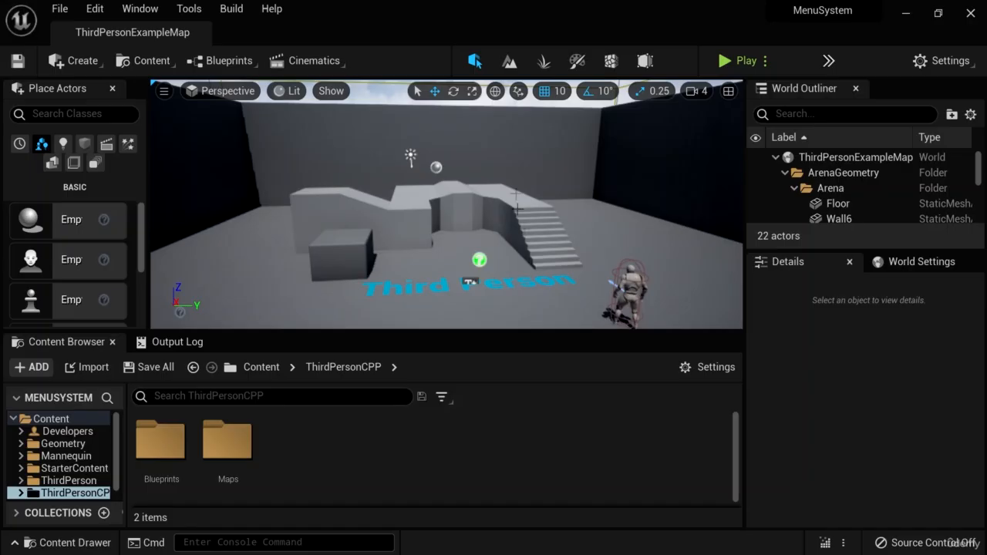
pyautogui.click(970, 14)
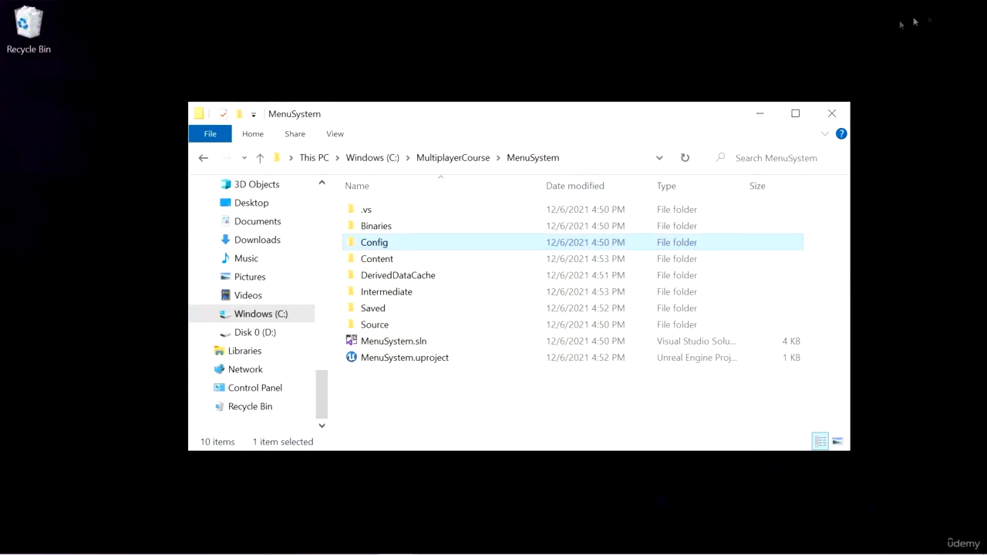
# Delete the Saved, Intermediate and Binaries folders from the MenuSystem project folder
pyautogui.moveTo(516, 113); pyautogui.dragTo(515, 111)
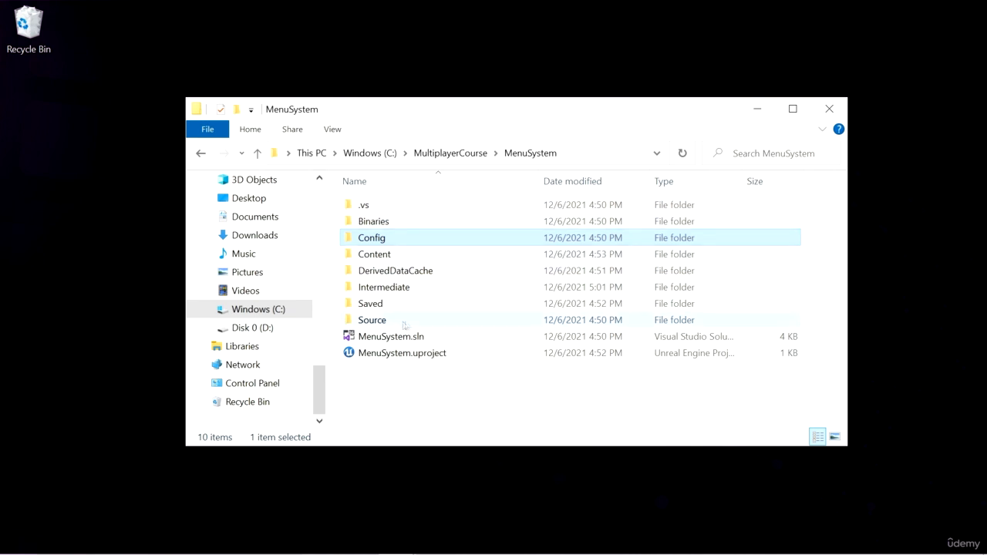
pyautogui.click(382, 306)
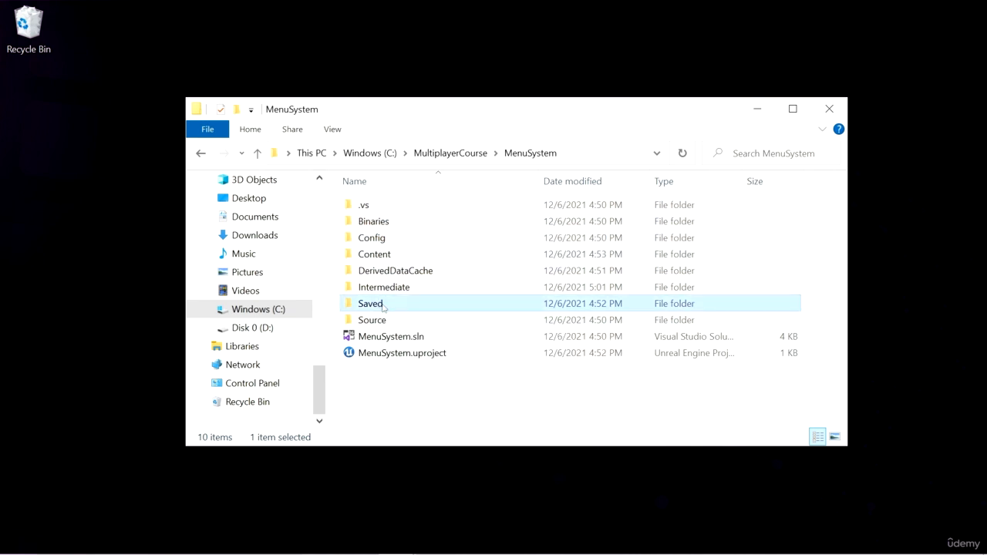
pyautogui.press('Delete')
pyautogui.click(390, 290)
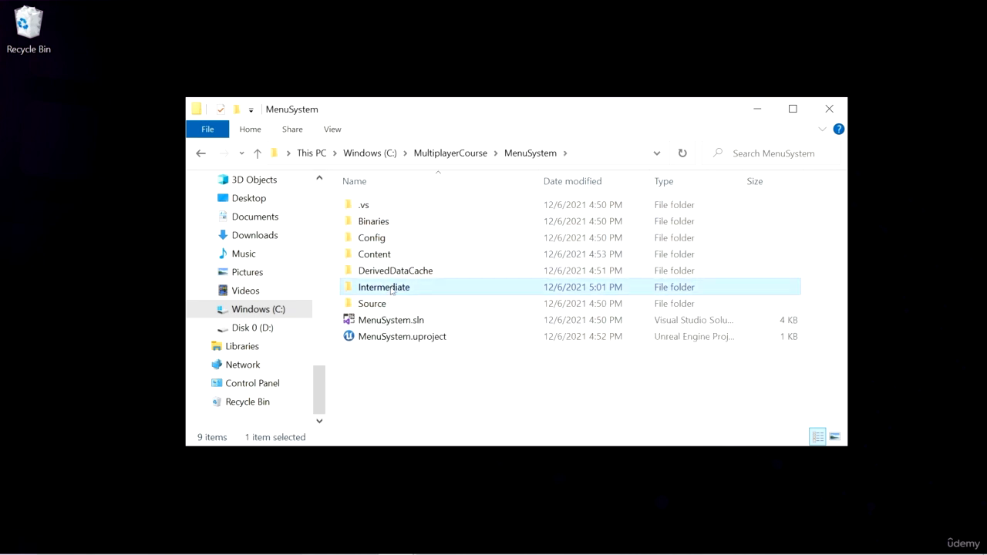
pyautogui.press('Delete')
pyautogui.click(385, 222)
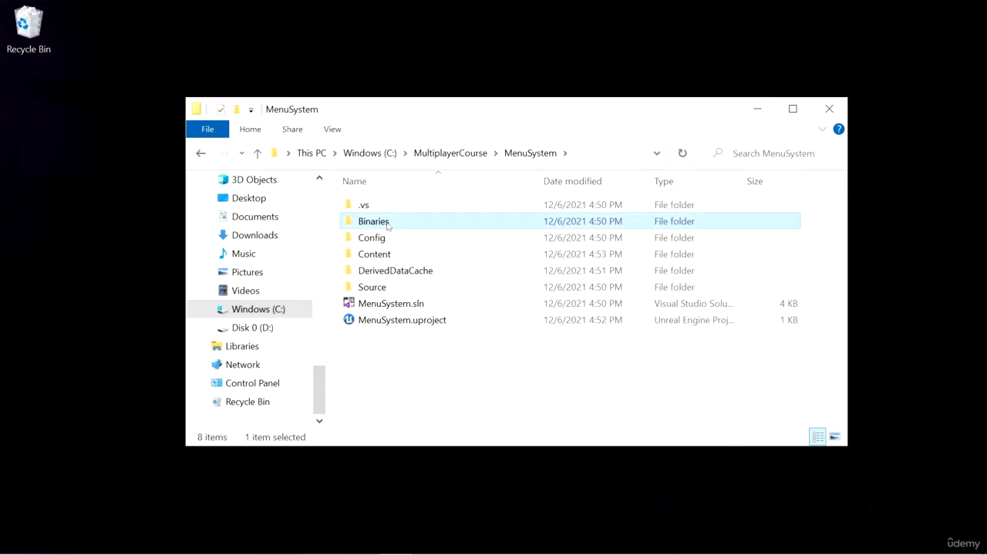
pyautogui.press('Delete')
# Generate the Visual Studio project files from MenuSystem.uproject using Unreal Engine version 5.0
pyautogui.rightClick(432, 308)
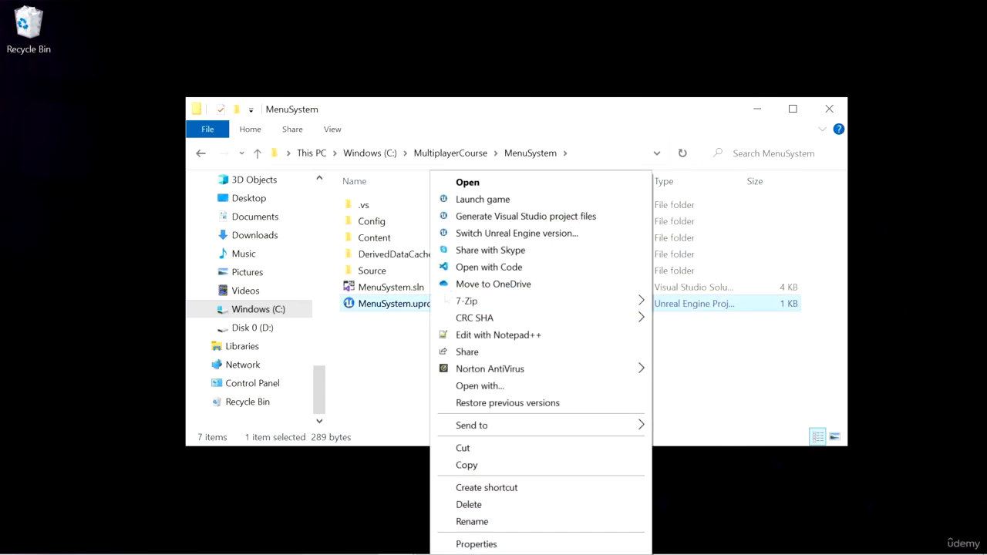
pyautogui.click(521, 217)
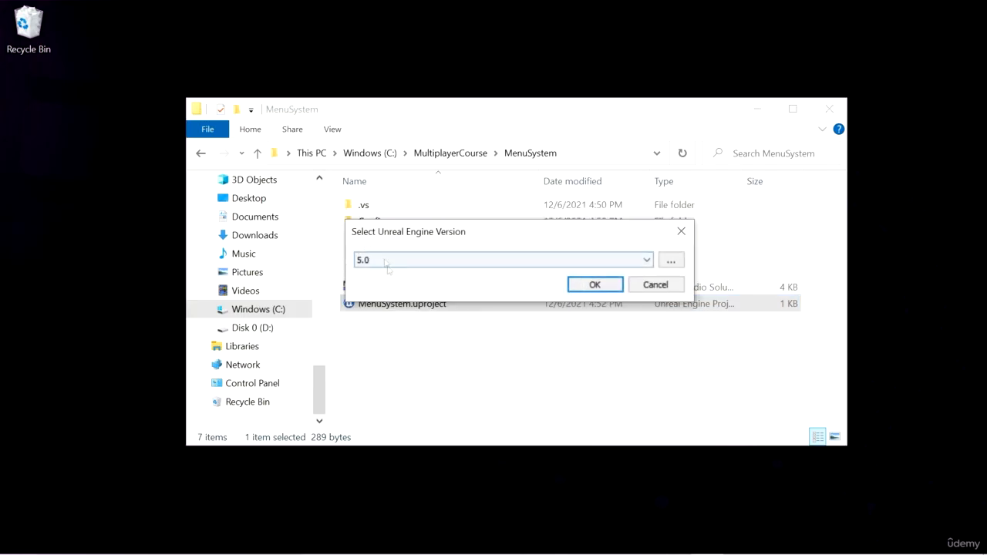
pyautogui.click(584, 287)
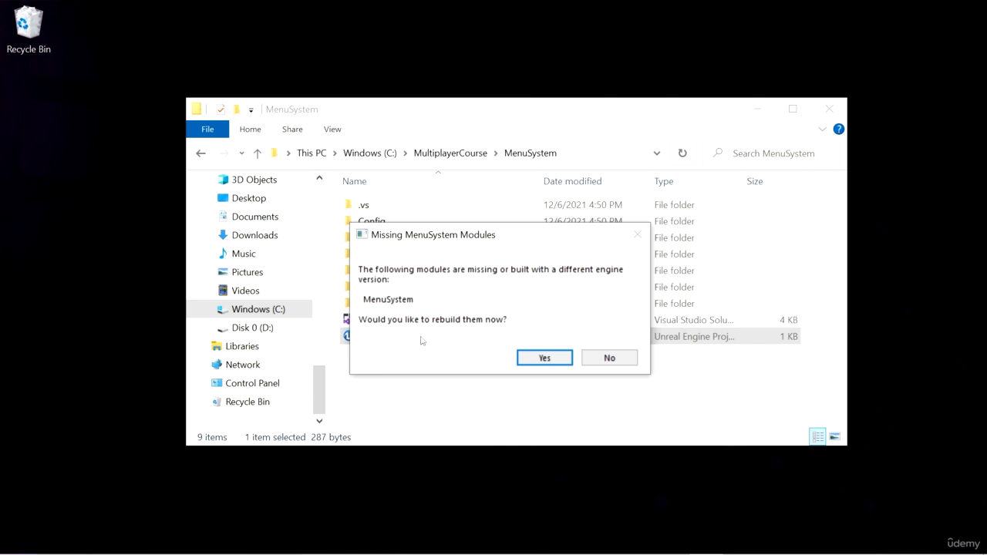
# Rebuild the missing MenuSystem module to open the project, and minimize the Unreal Editor to return to the project folder
pyautogui.click(533, 359)
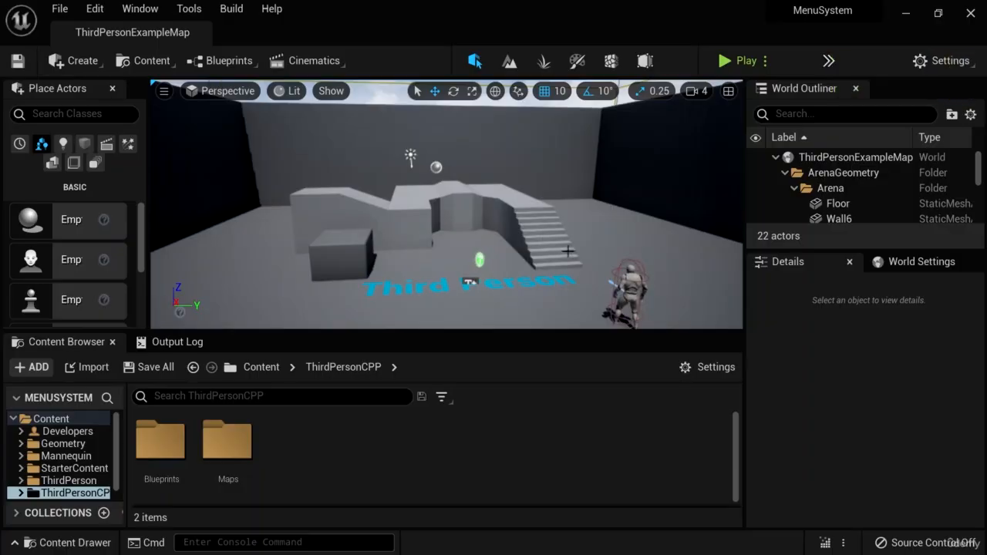
pyautogui.click(907, 14)
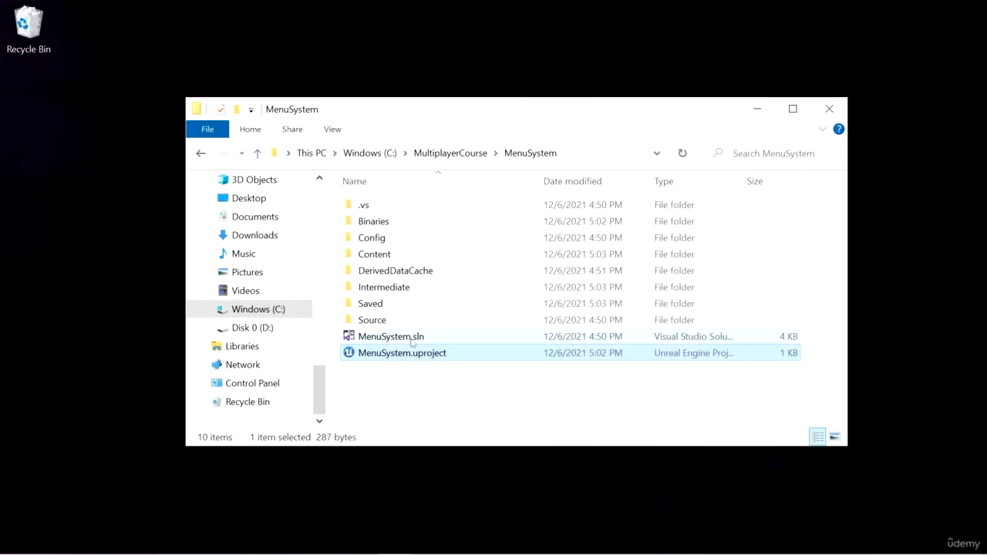